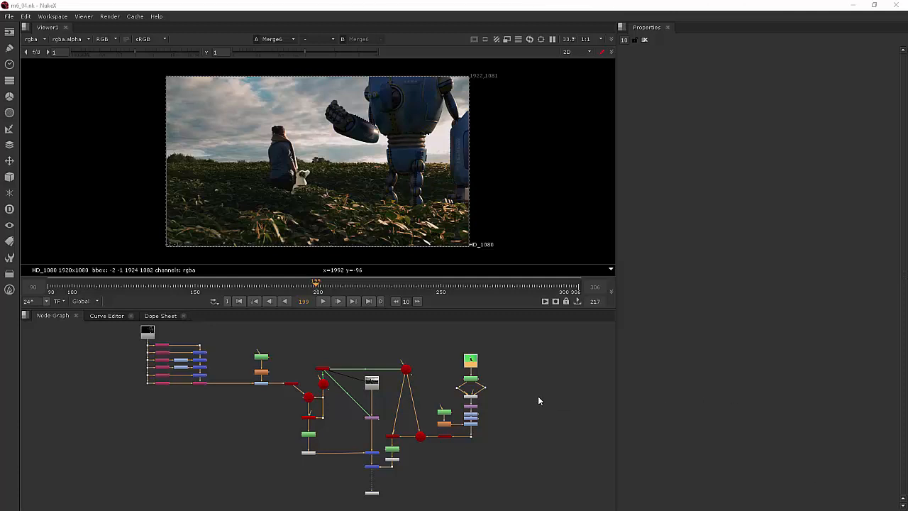
Step: Add a ReadGeo node in the empty area beside the node tree and load INAWORLD.obj into it
middle_click_drag(543, 414, 431, 419)
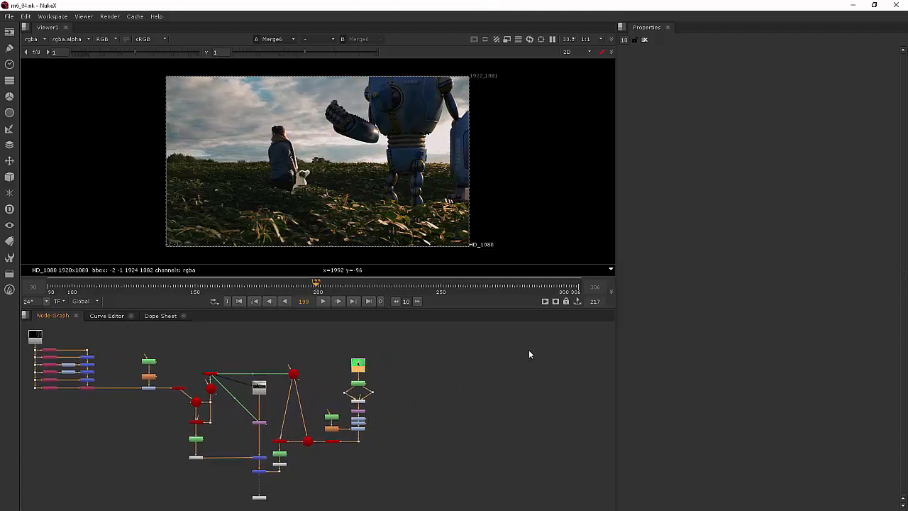
scroll(492, 391, "up", 3)
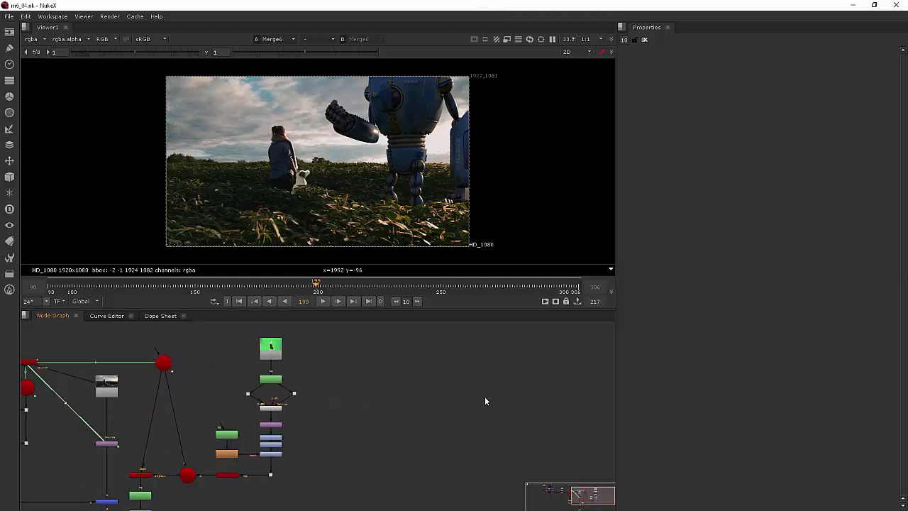
key("Tab")
type("rea")
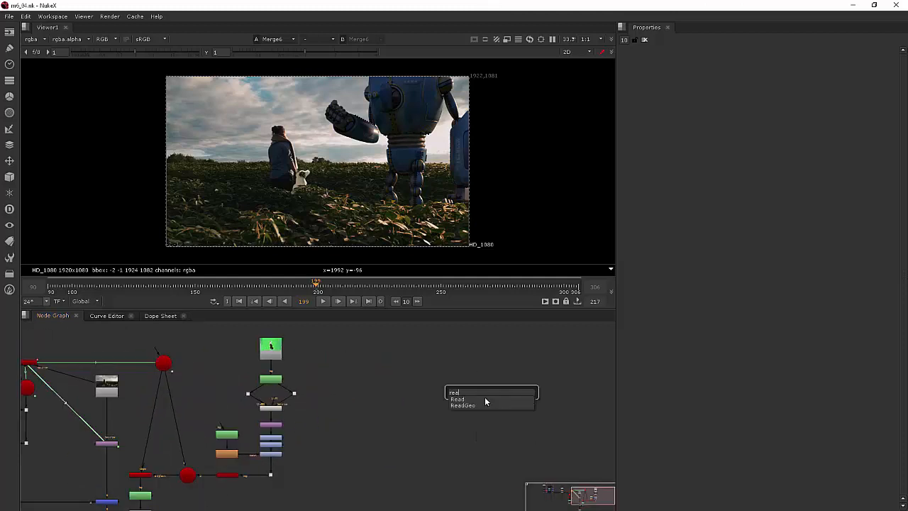
left_click(473, 405)
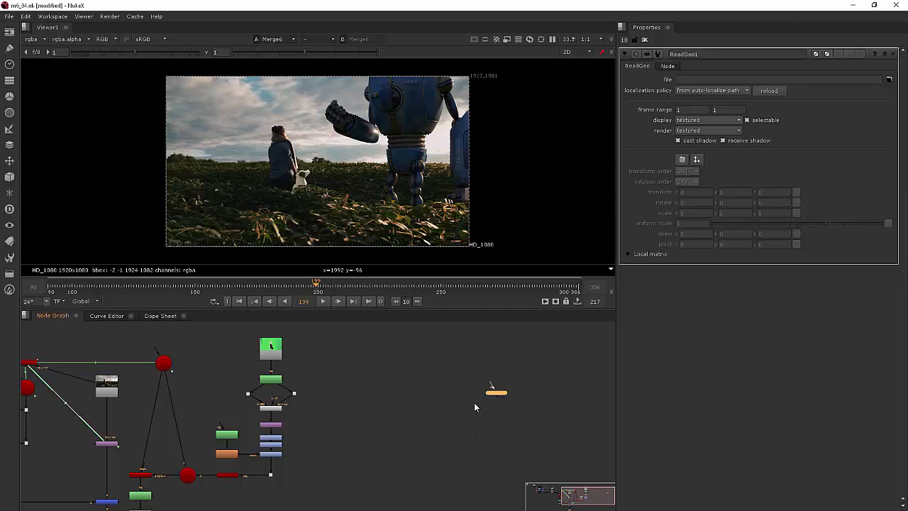
left_click(888, 80)
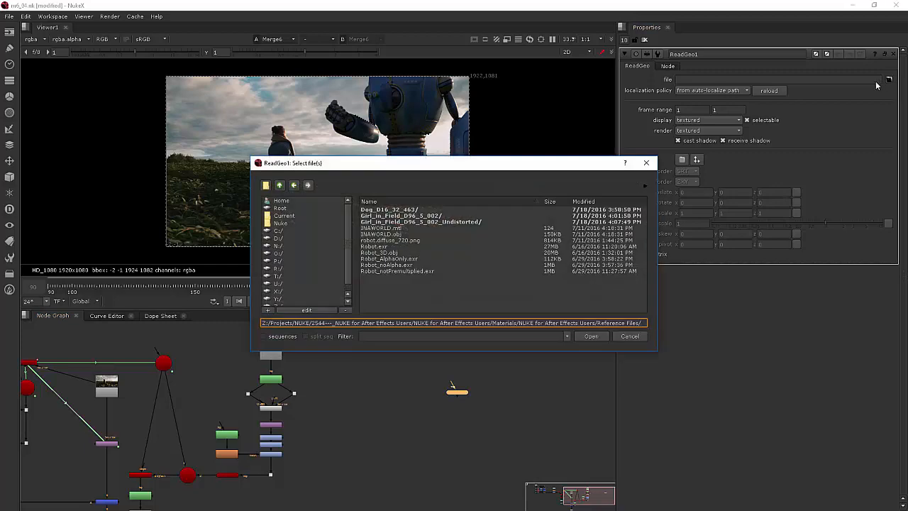
left_click(382, 234)
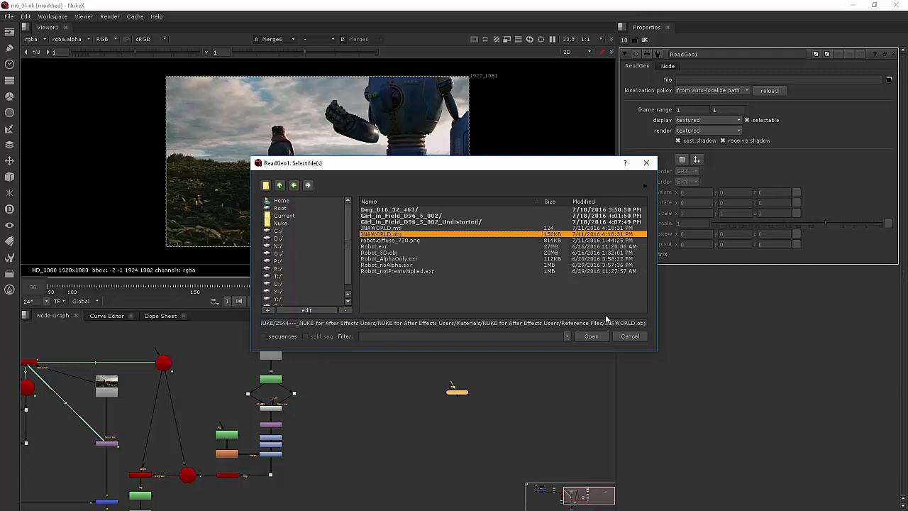
left_click(600, 337)
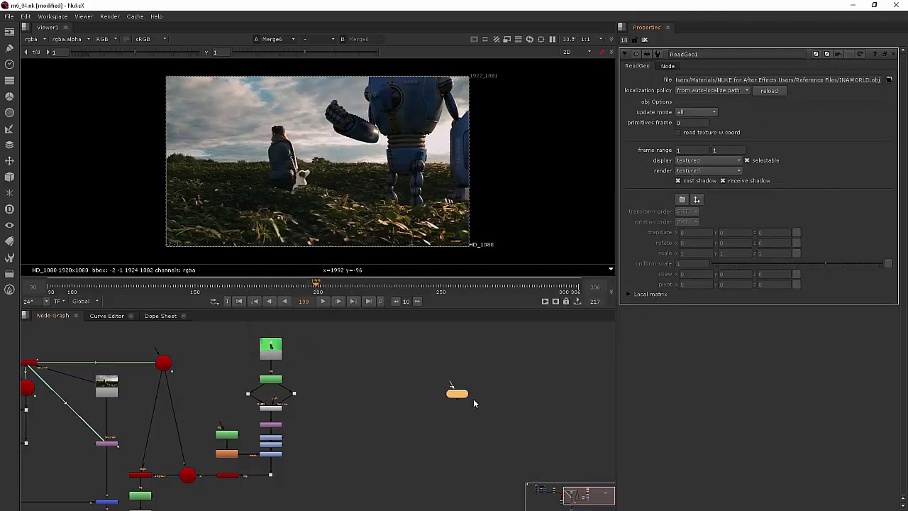
Step: Display the ReadGeo node in the viewer and examine the 3D text from the front
key("1")
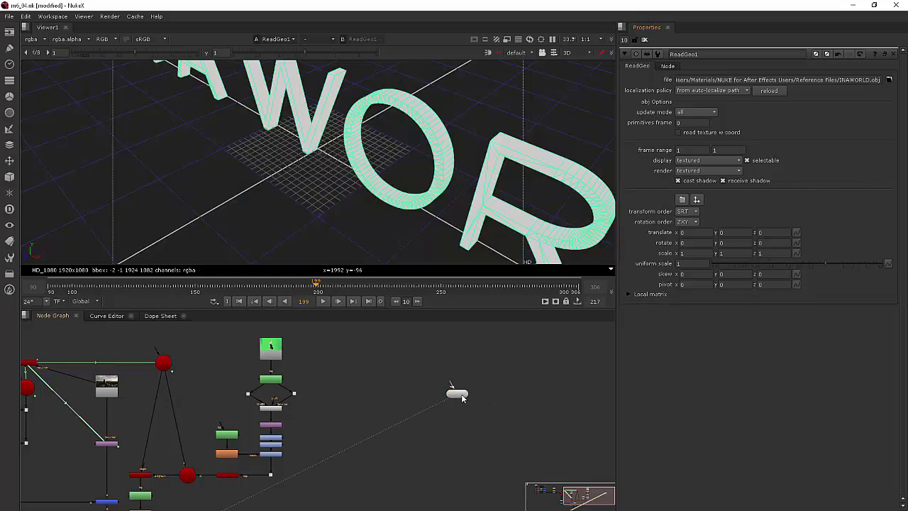
scroll(387, 108, "down", 5)
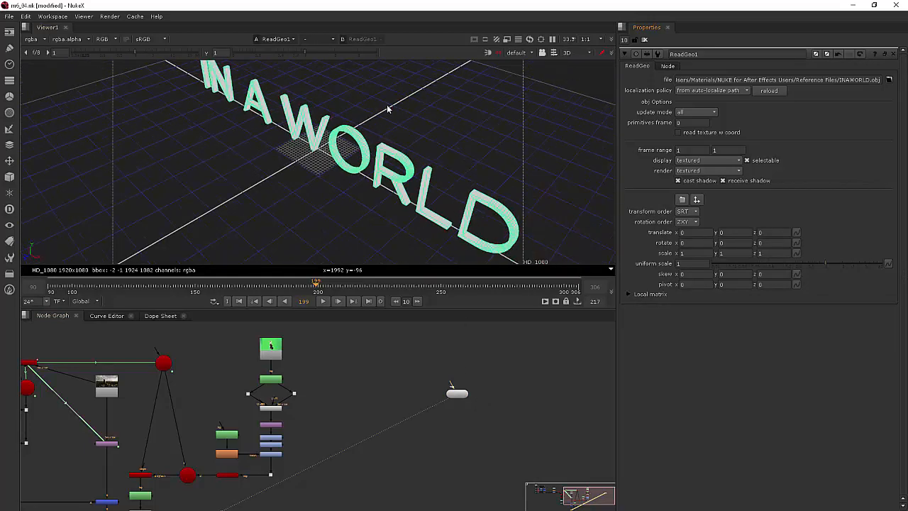
left_click_drag(388, 108, 461, 94, "ctrl")
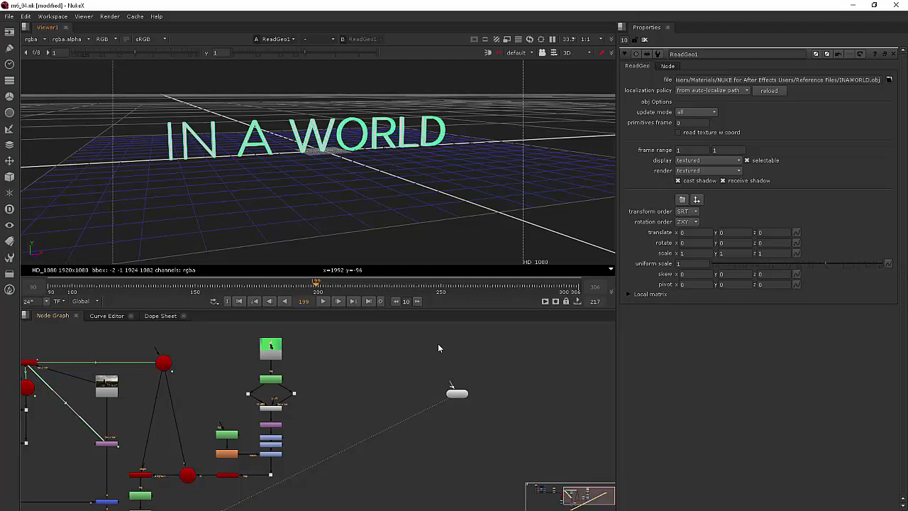
middle_click_drag(424, 161, 370, 146, "alt")
left_click_drag(370, 145, 368, 145, "ctrl")
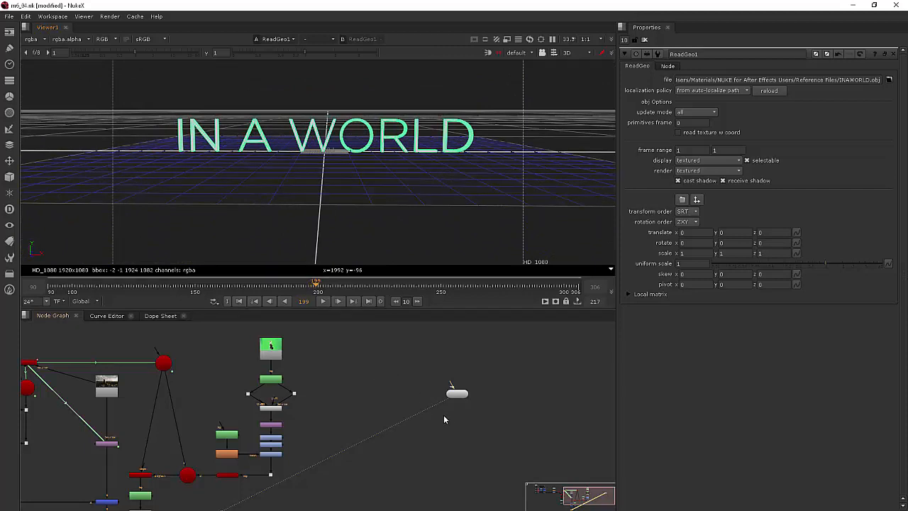
Step: Add a Scene node directly below the ReadGeo node and feed the text geometry into it
scroll(466, 415, "up", 3)
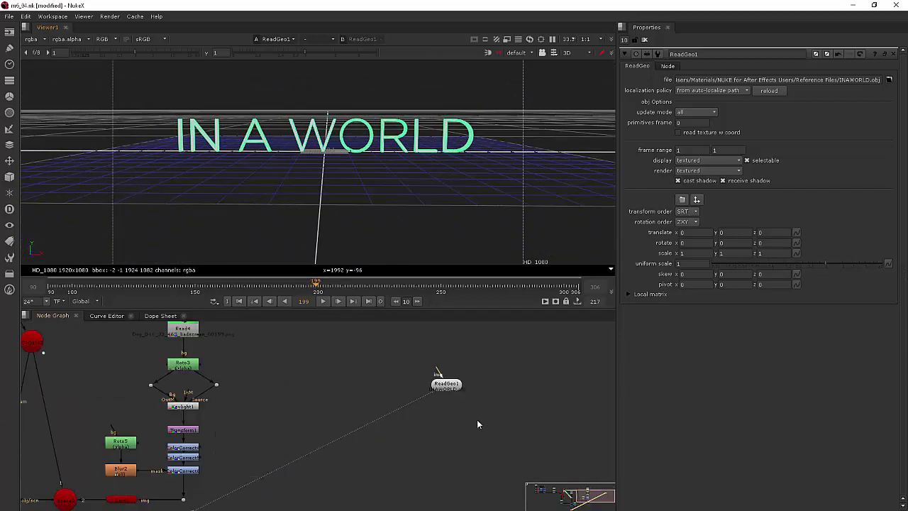
key("Tab")
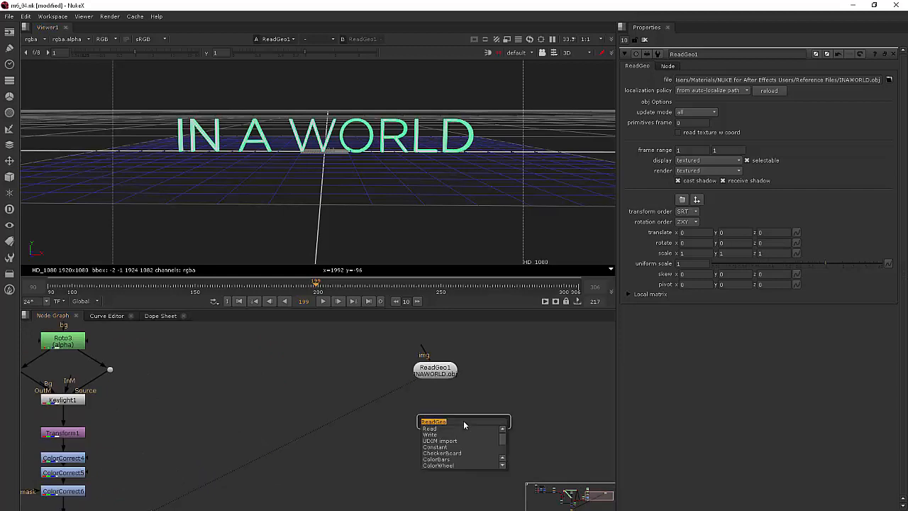
type("sce")
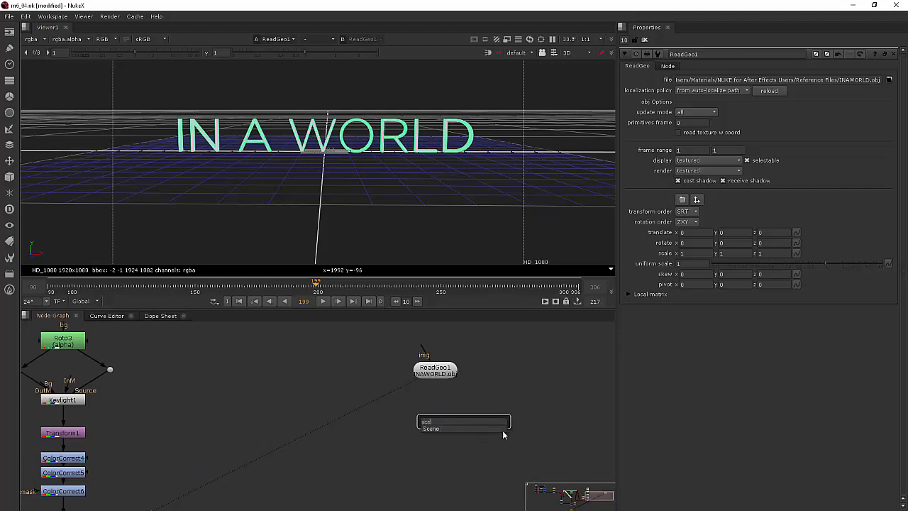
key("Return")
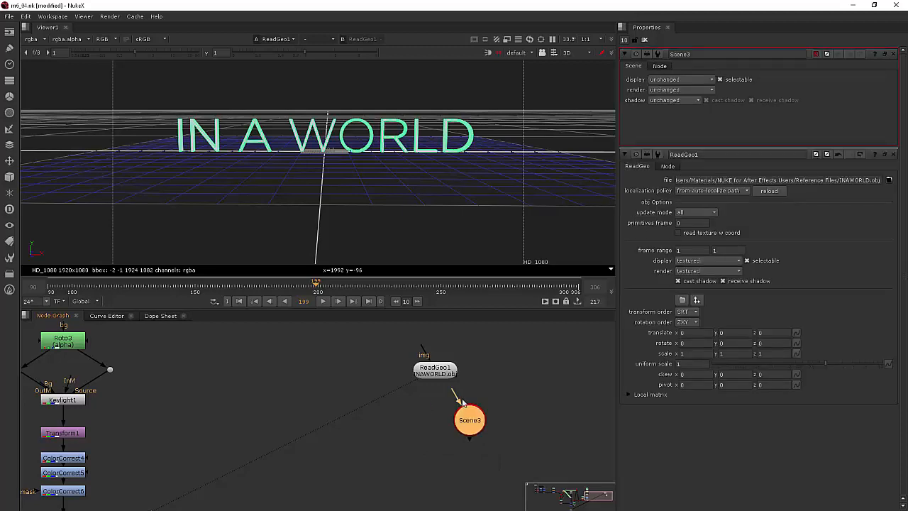
left_click_drag(471, 424, 435, 440)
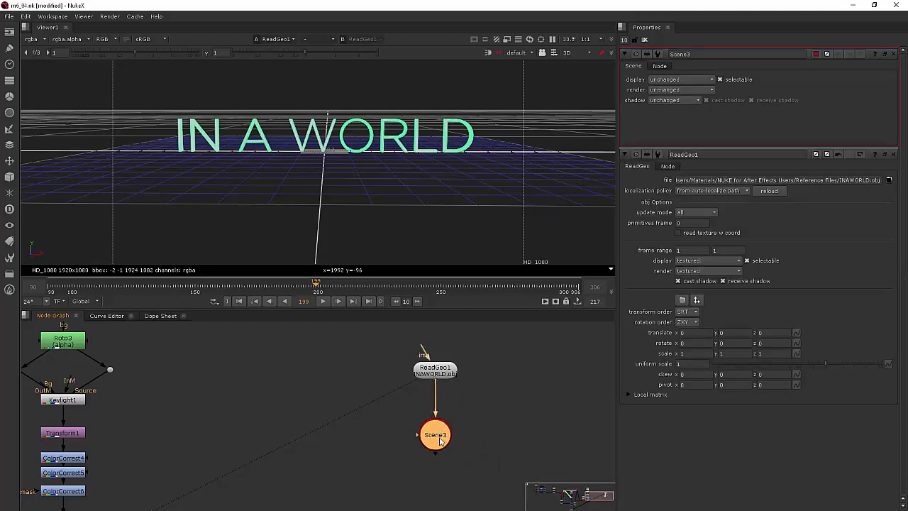
Step: Add a Camera node beside the new Scene node and connect it to the scene
left_click(498, 419)
key("Tab")
type("cam")
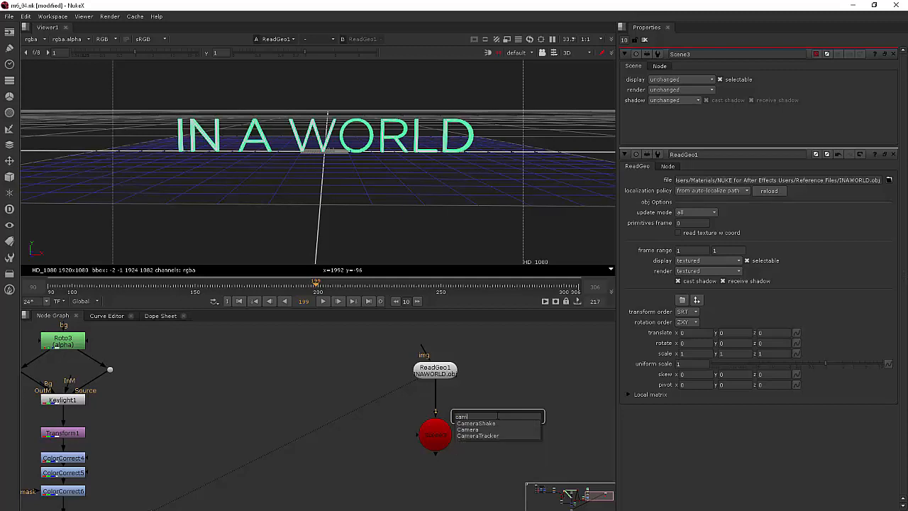
left_click(478, 430)
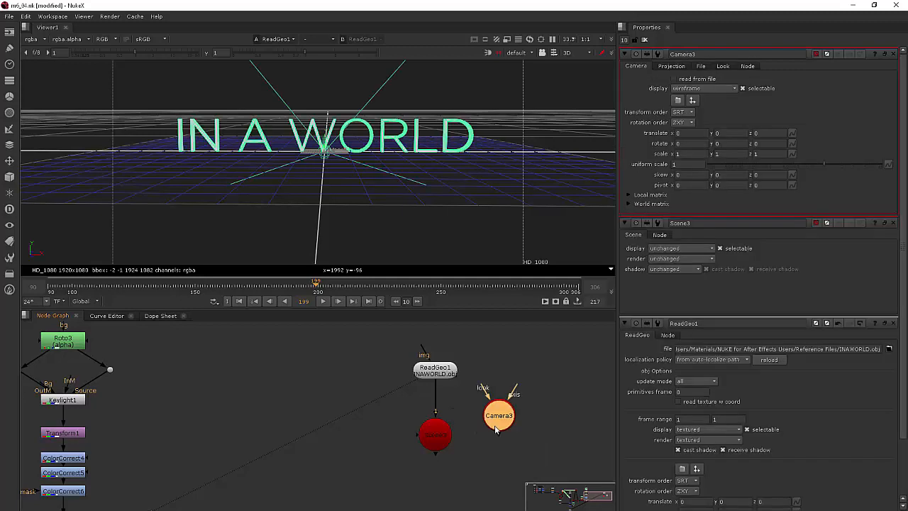
left_click_drag(495, 427, 435, 436)
left_click_drag(502, 401, 509, 406)
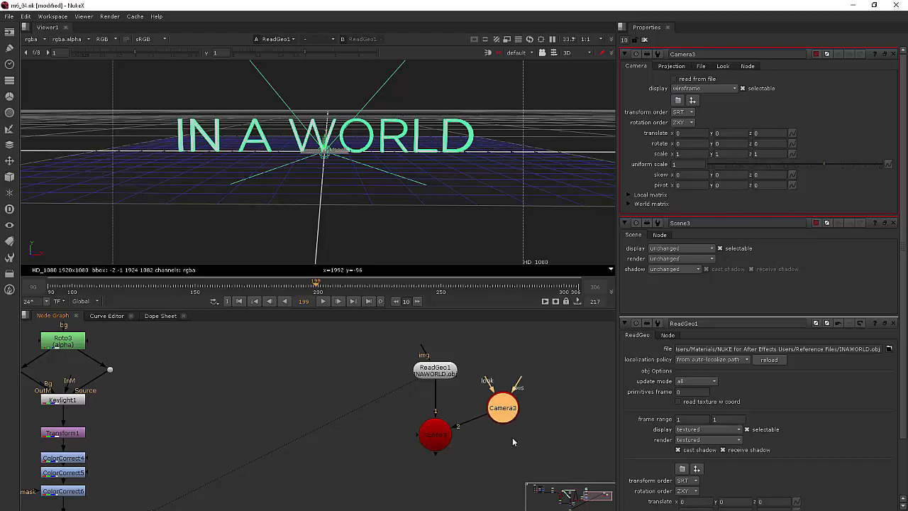
Step: Add a RayRender node below the scene, connecting its obj/scn input to the Scene and its cam input to the new Camera
scroll(512, 439, "down", 1)
middle_click_drag(512, 438, 460, 390)
left_click(470, 418)
key("Tab")
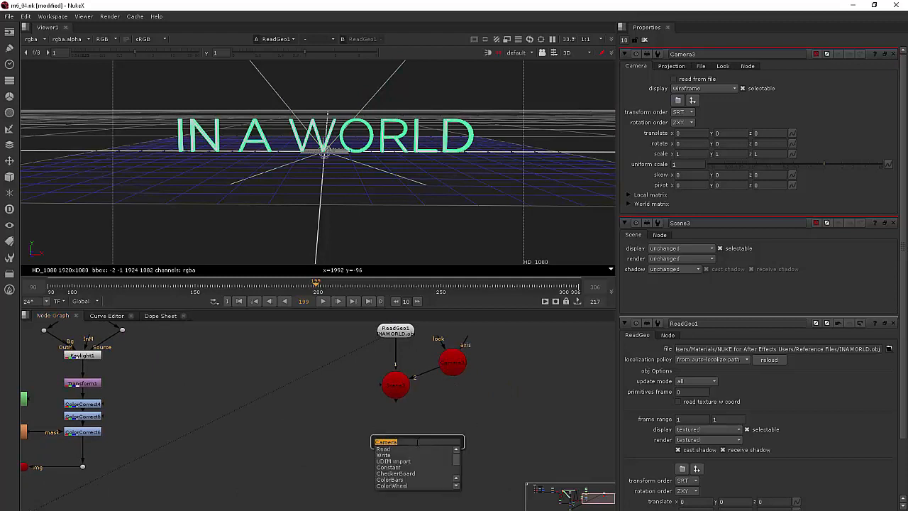
type("ray")
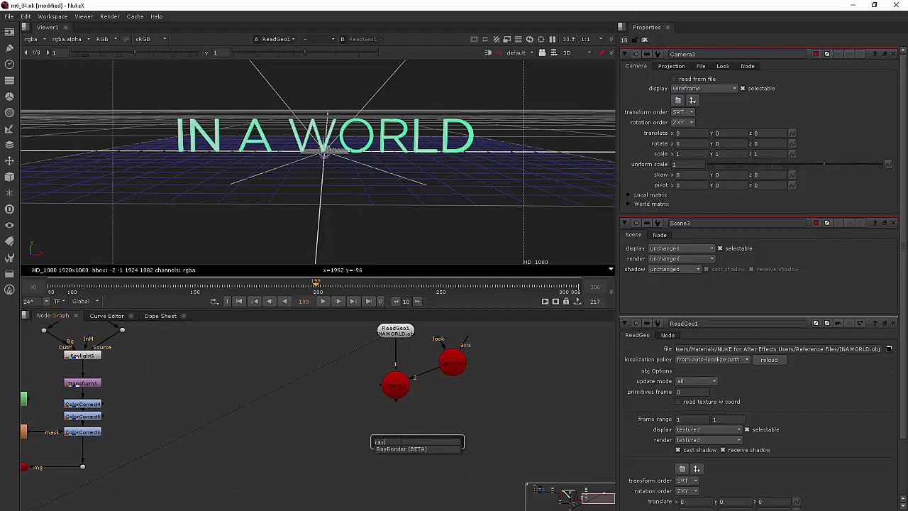
key("Return")
left_click_drag(465, 423, 418, 453)
left_click_drag(410, 411, 396, 389)
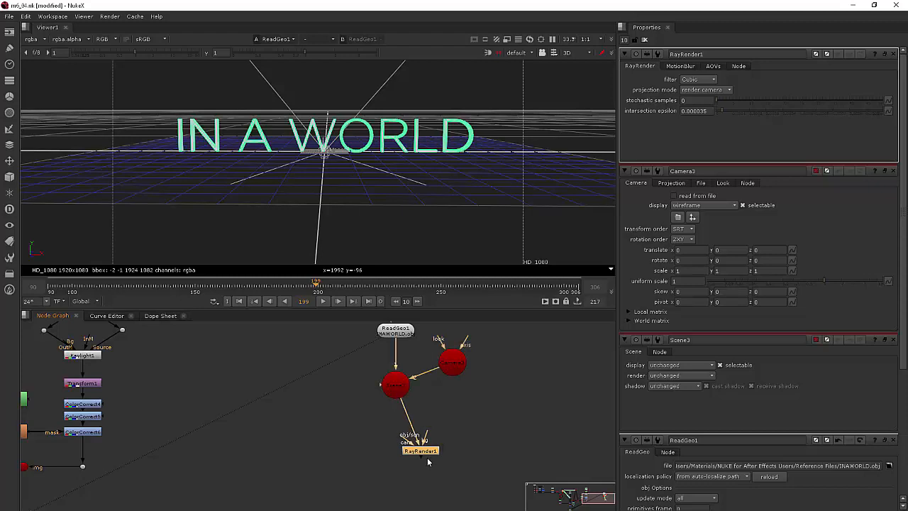
left_click_drag(421, 458, 458, 362)
left_click_drag(459, 363, 346, 428)
Step: Add a Constant node beside the RayRender node and connect it to the renderer's bg input
left_click(479, 442)
key("Tab")
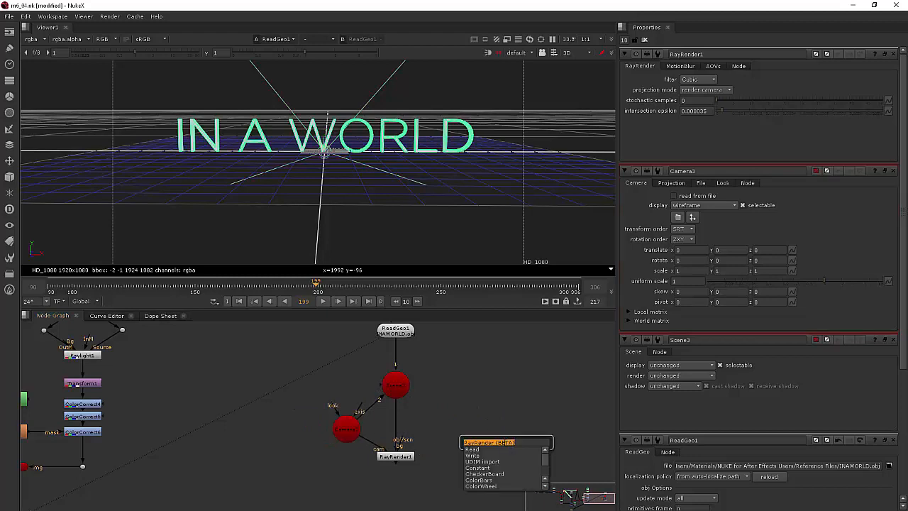
type("con")
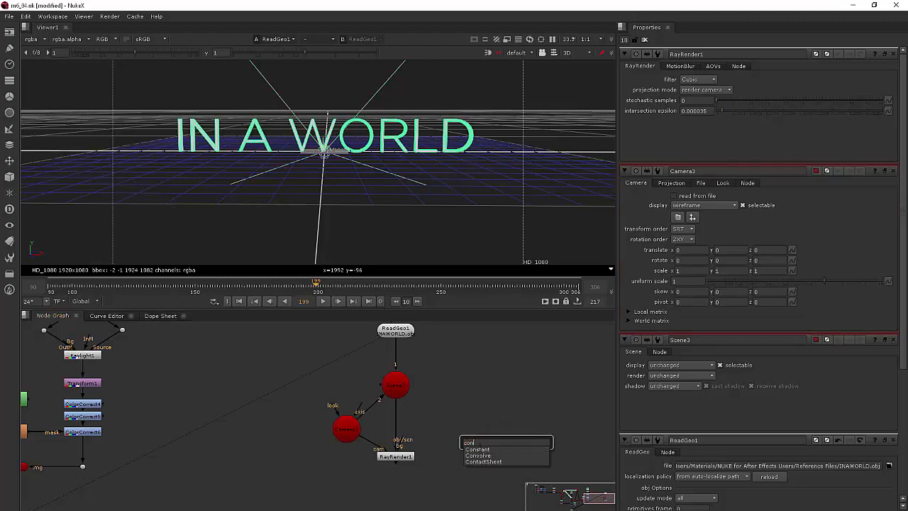
key("Return")
left_click_drag(400, 442, 463, 456)
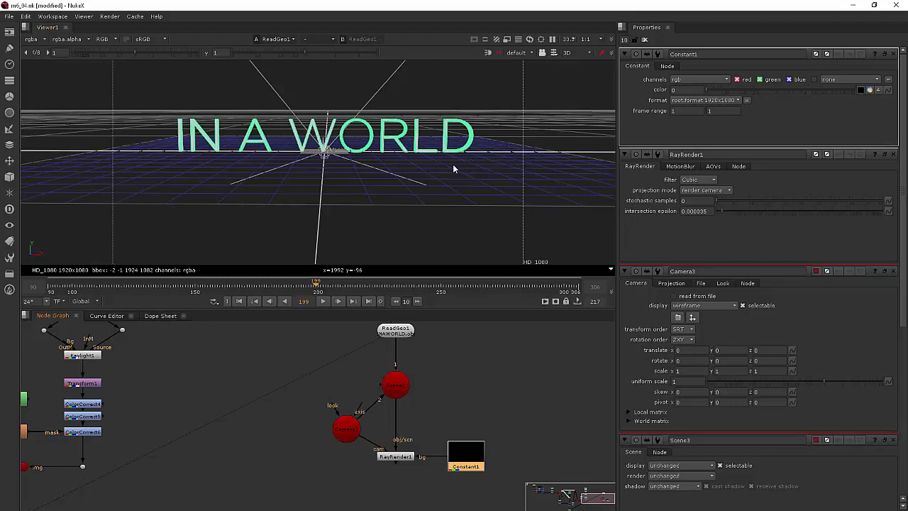
Step: Set the viewer's comparison mode to under and connect the viewer to the RayRender node
left_click(328, 39)
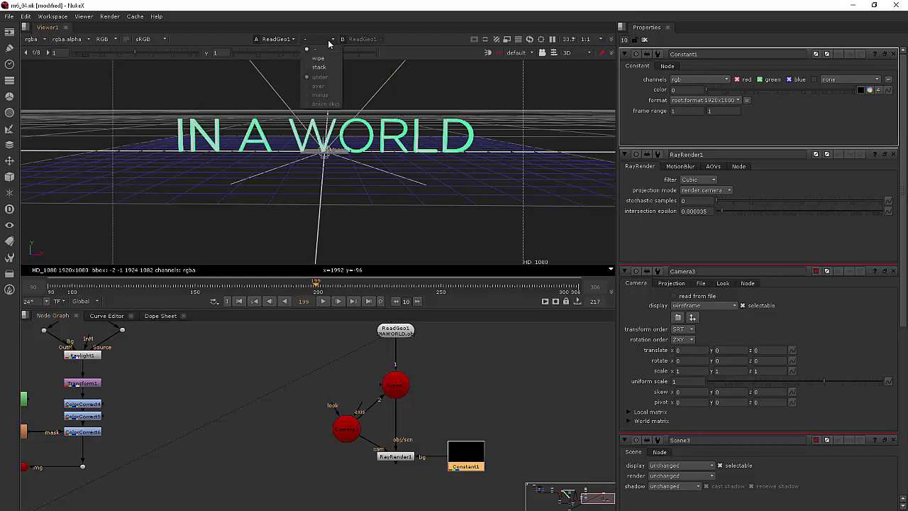
left_click(315, 77)
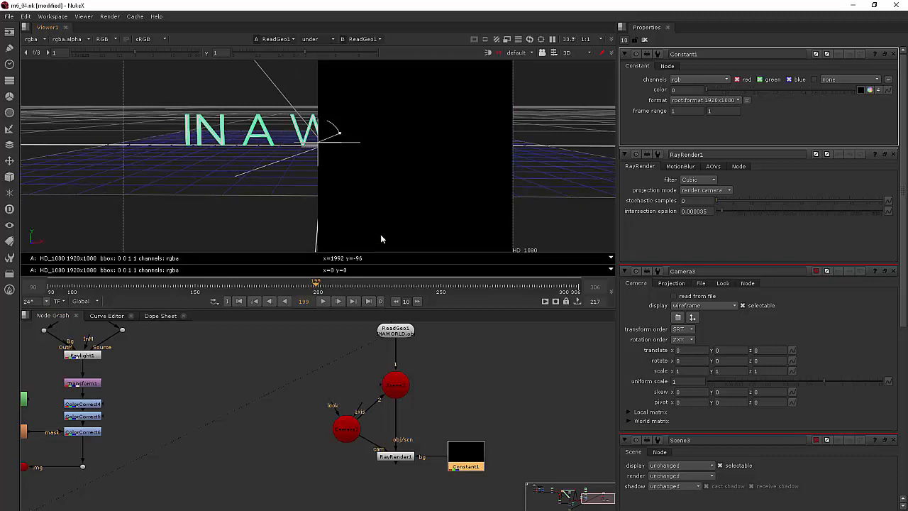
left_click_drag(361, 344, 371, 454)
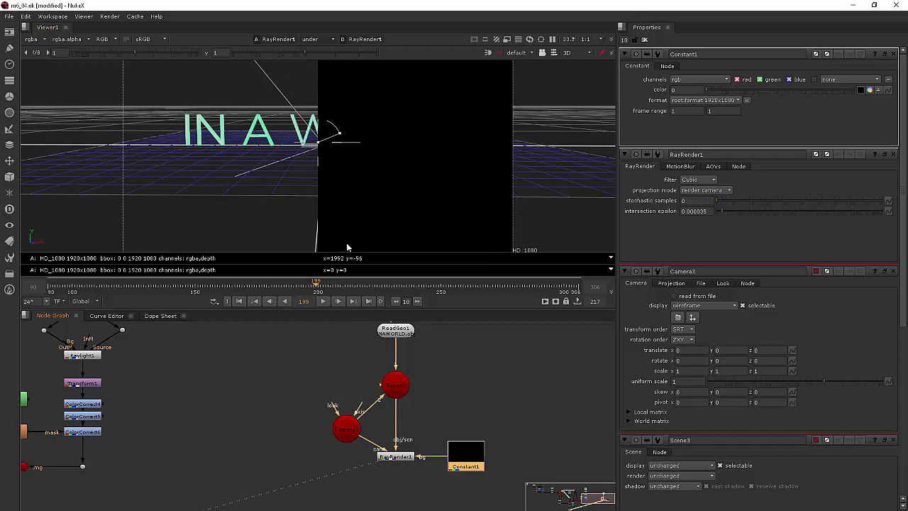
Step: Add a RenderMan Reflection shader above the ReadGeo node, feeding the geometry's img input
left_click_drag(408, 331, 408, 346)
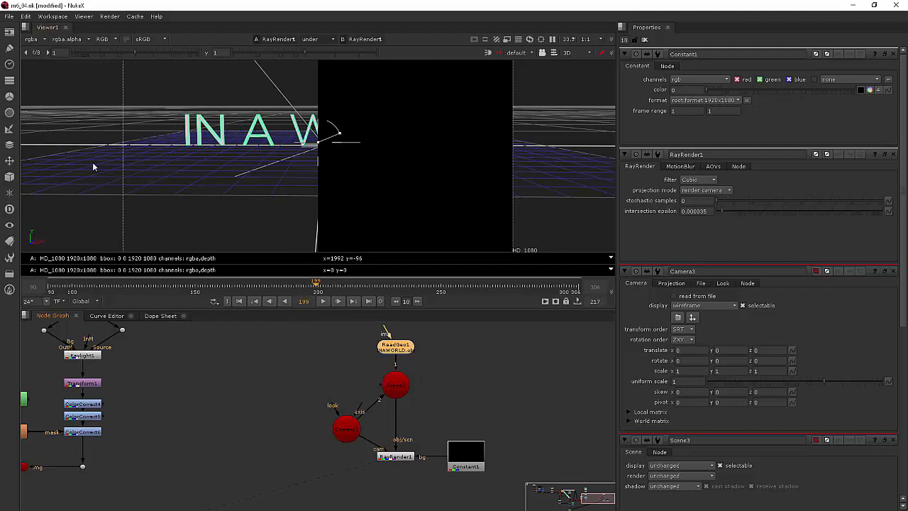
left_click(10, 178)
mouse_move(58, 230)
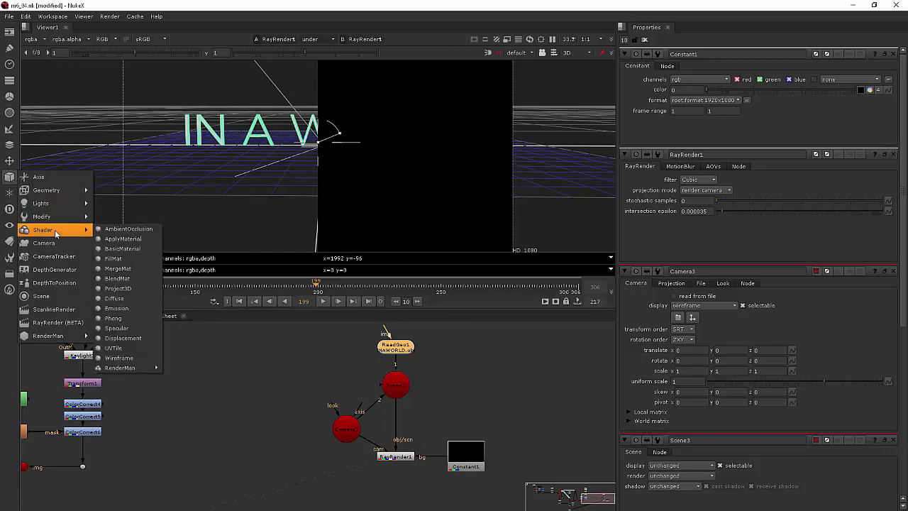
mouse_move(142, 368)
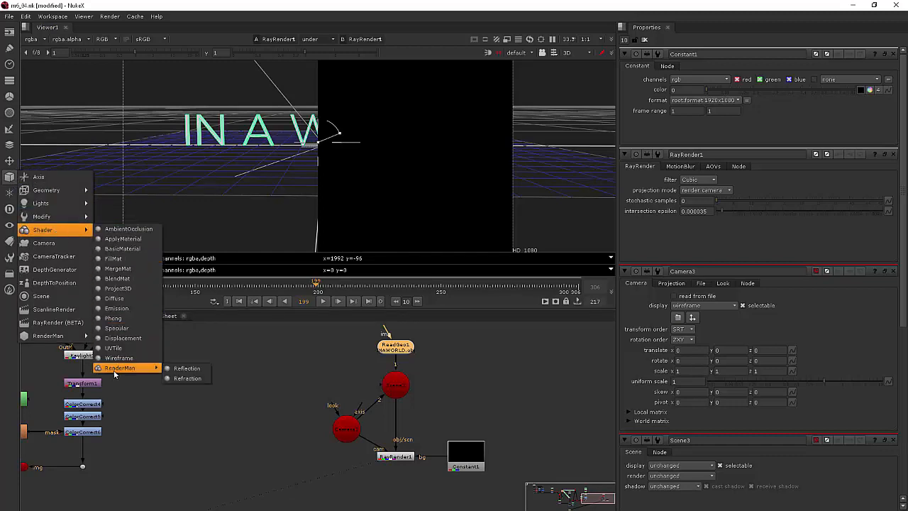
left_click(188, 369)
left_click_drag(381, 396, 372, 360)
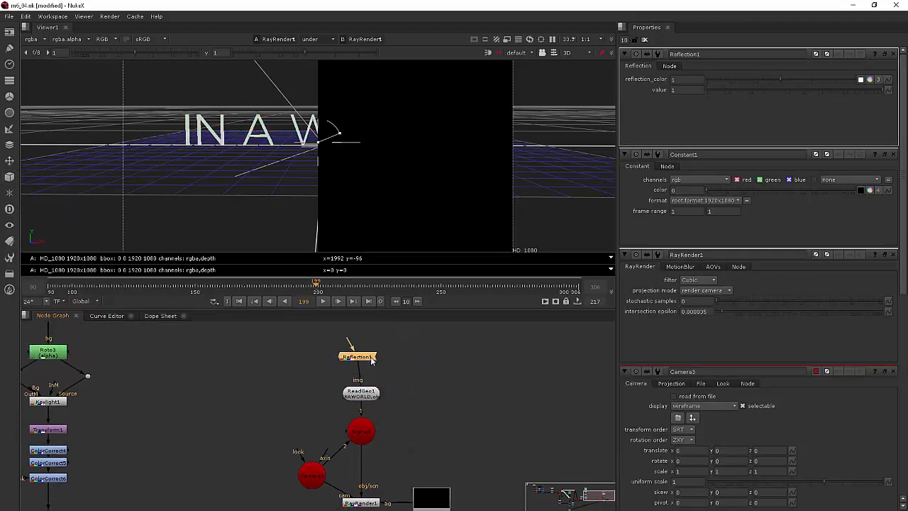
Step: Connect the Reflection shader's input to the Read node of the field footage and align the shader with it
middle_click_drag(186, 362, 329, 411)
scroll(329, 411, "down", 3)
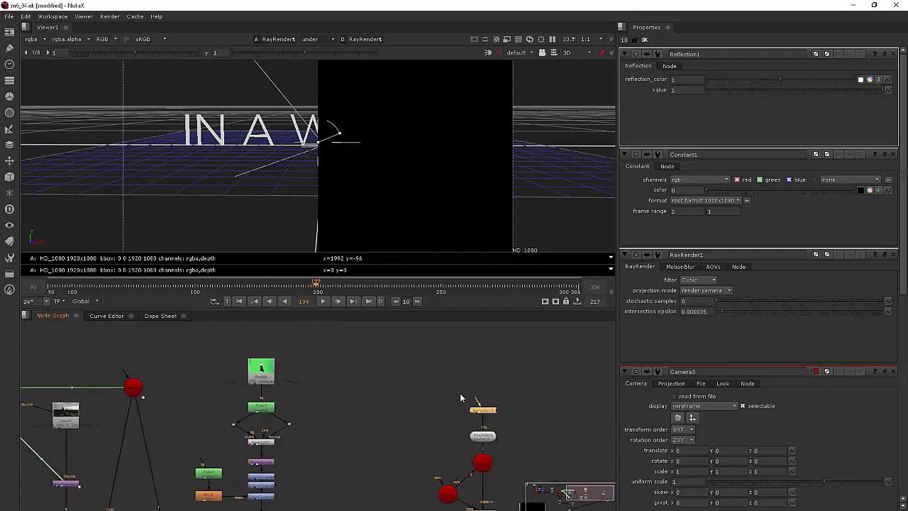
left_click_drag(477, 401, 63, 411)
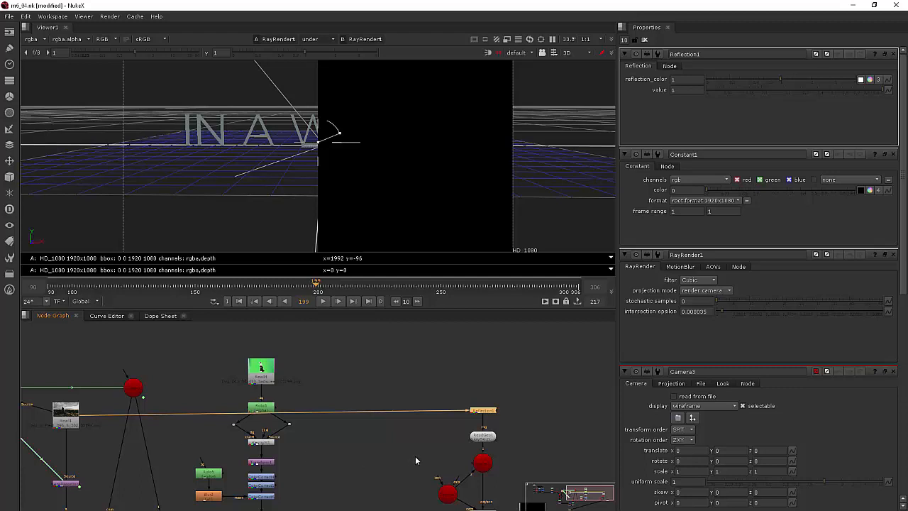
left_click_drag(487, 415, 487, 420)
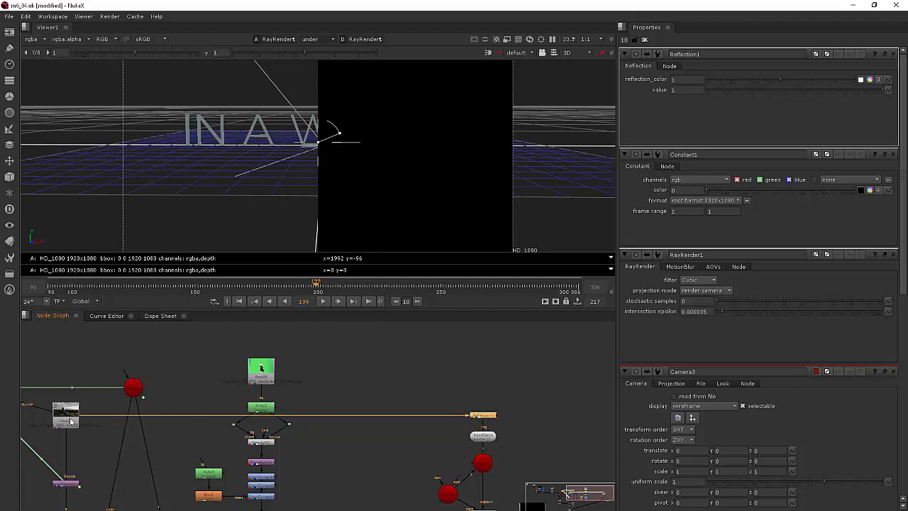
Step: Pull Camera3 back from the 3D text to about 23.34 on the Z axis
scroll(472, 448, "down", 1)
middle_click_drag(459, 437, 418, 392)
scroll(417, 447, "up", 5)
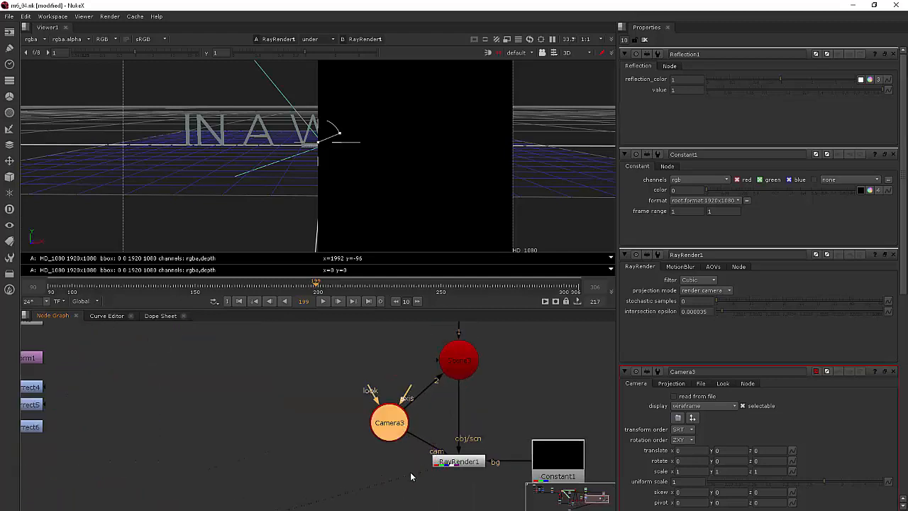
left_click_drag(321, 192, 284, 211, "ctrl")
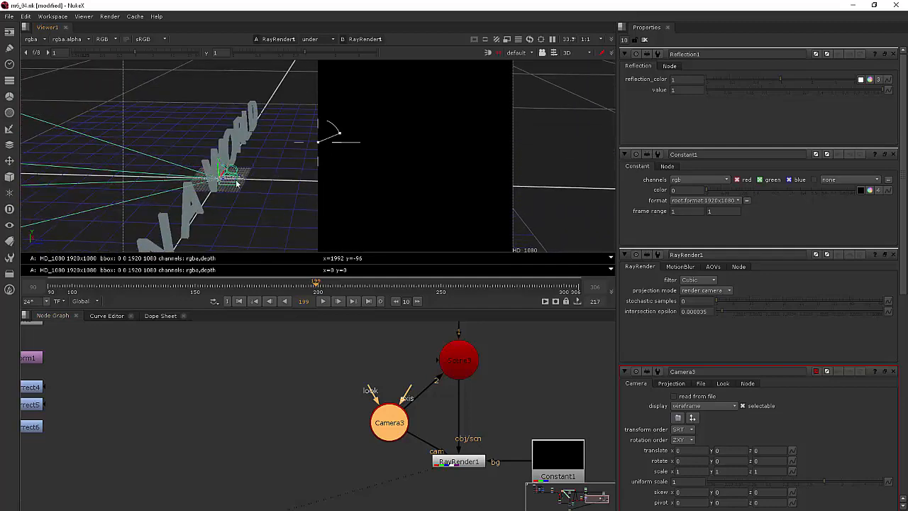
left_click_drag(235, 183, 444, 244)
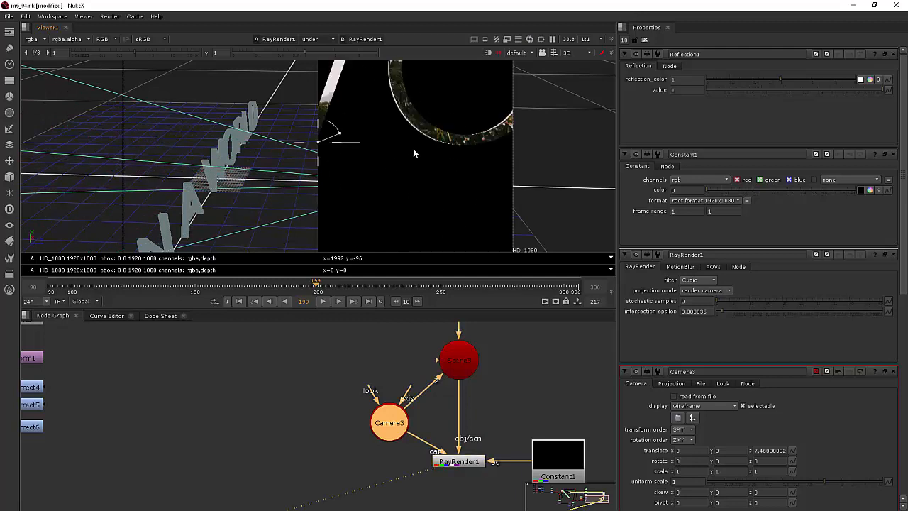
left_click_drag(420, 119, 382, 135, "ctrl")
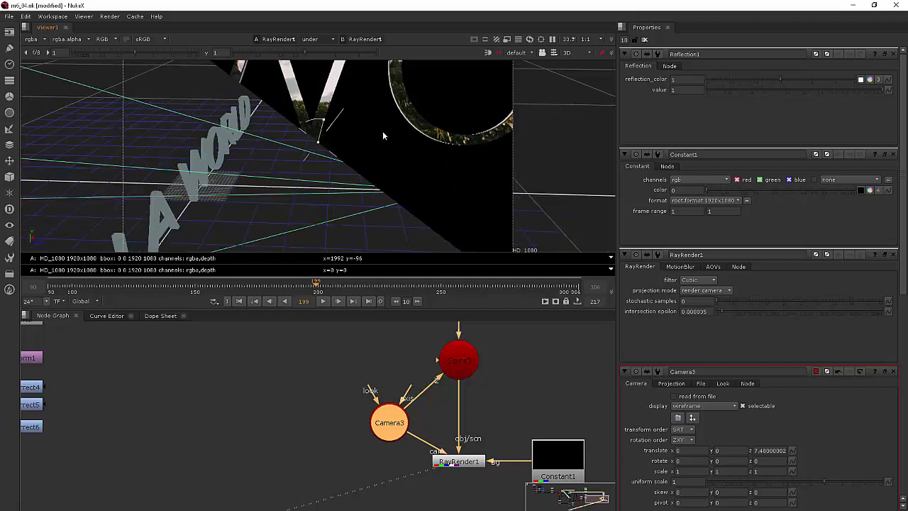
scroll(383, 135, "down", 3)
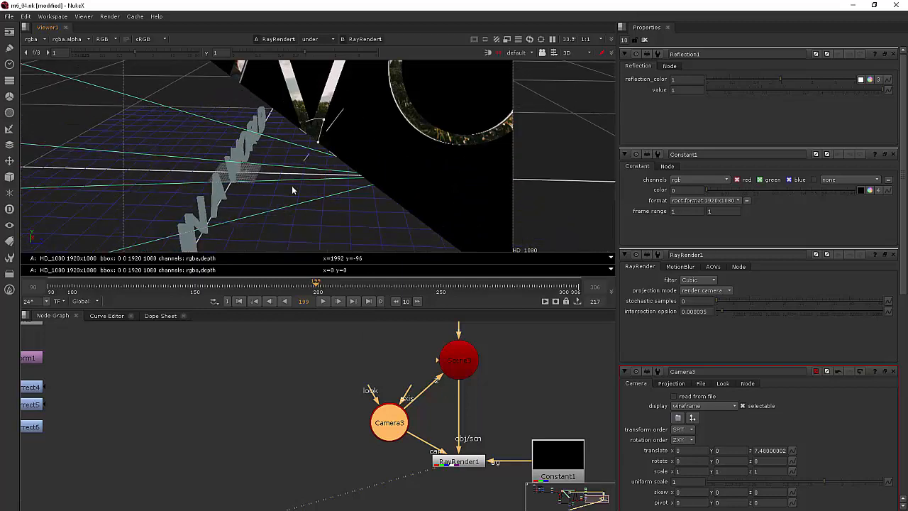
left_click_drag(291, 188, 551, 163, "ctrl")
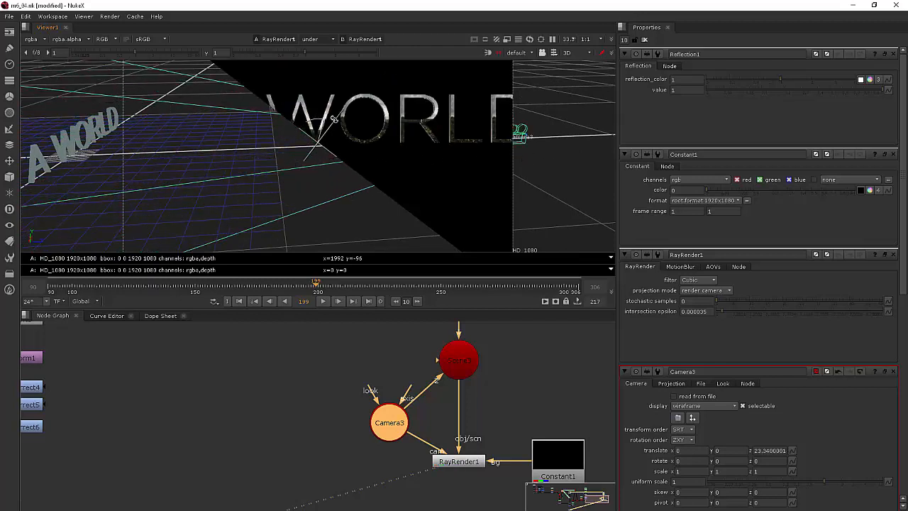
Step: Rotate the viewer wipe to reveal more of the render and set Camera3 farther back, at about 39.65 in Z
mouse_move(336, 118)
left_mouse_down()
mouse_move(355, 121)
mouse_move(377, 199)
mouse_move(230, 75)
mouse_move(322, 120)
left_mouse_up()
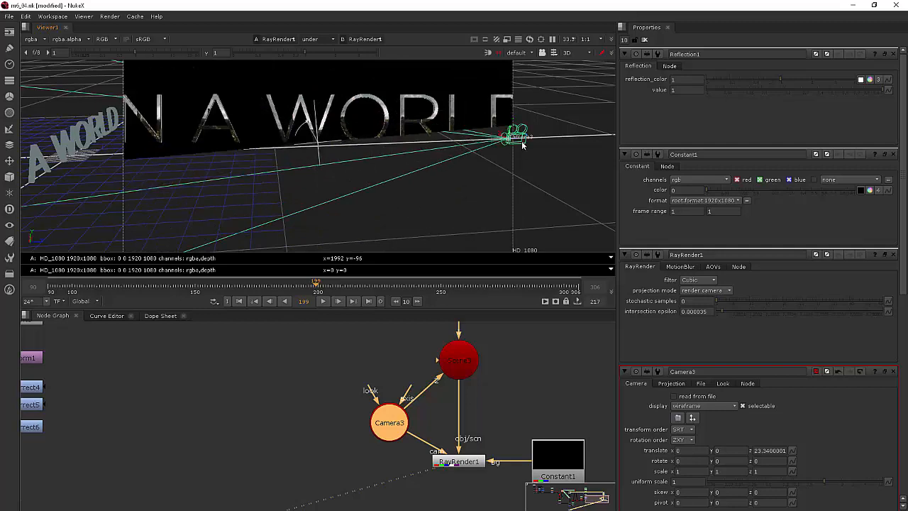
left_click_drag(523, 139, 848, 133)
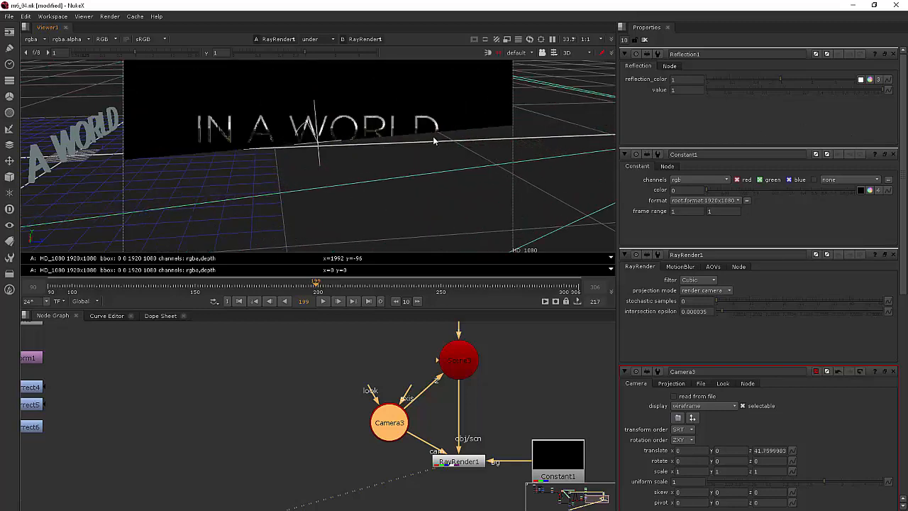
scroll(435, 141, "down", 4)
middle_click_drag(440, 142, 284, 161)
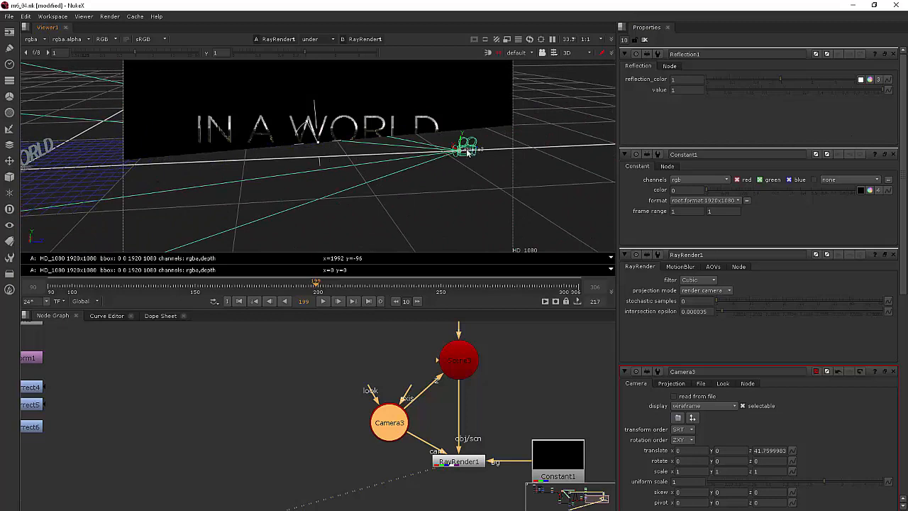
left_click_drag(467, 152, 421, 139)
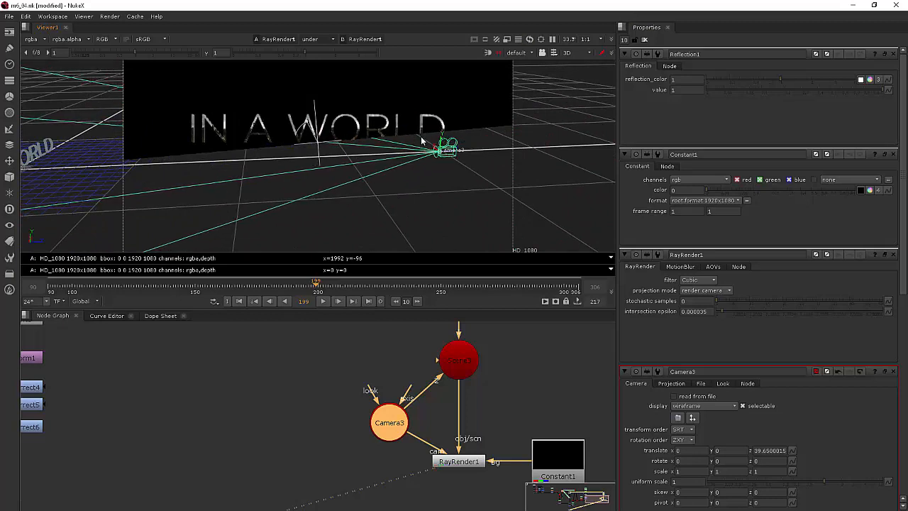
Step: Raise Camera3 to about 0.7 in Y with the wipe vertical, and view the render in 2D
left_click_drag(316, 103, 361, 144)
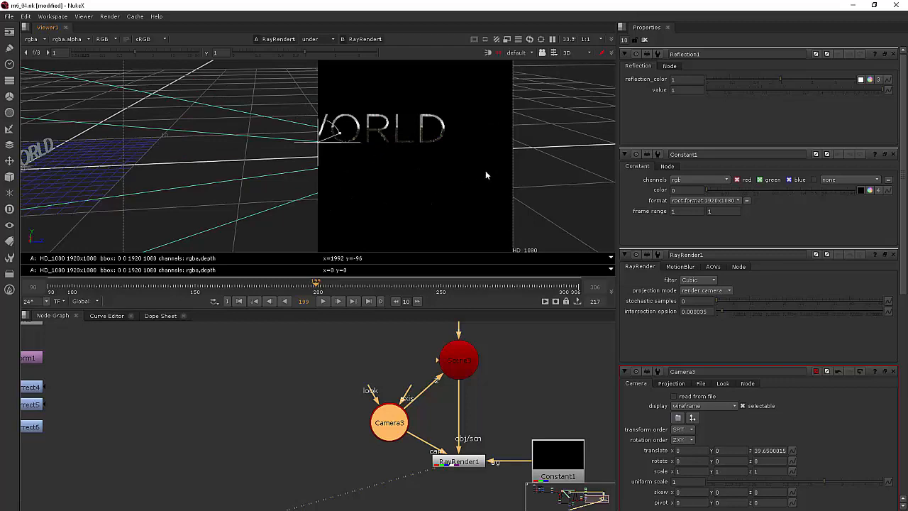
middle_click_drag(544, 150, 635, 160)
left_click_drag(611, 149, 558, 136, "ctrl")
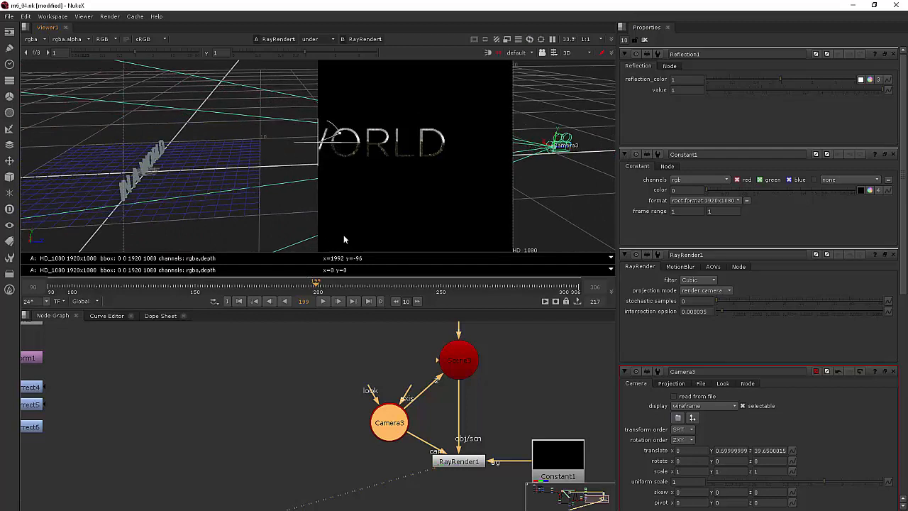
left_click(562, 54)
left_click(586, 64)
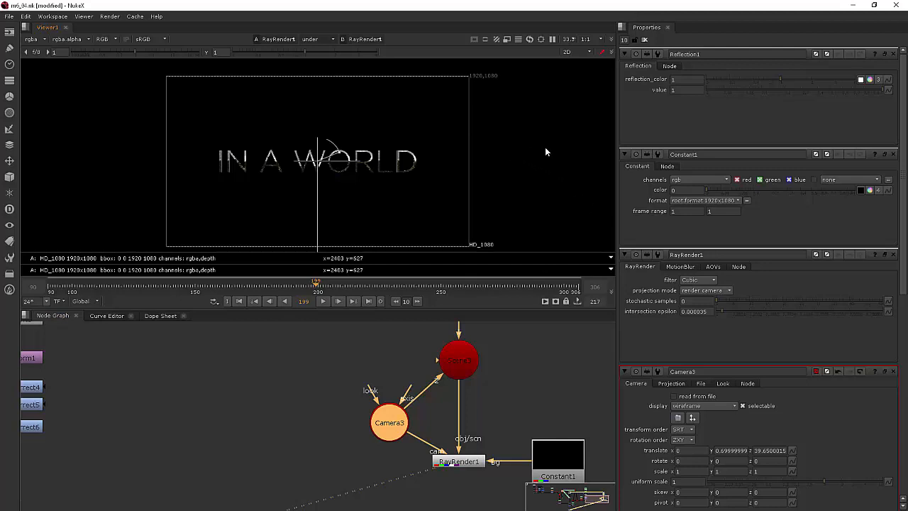
middle_click_drag(498, 433, 496, 507)
middle_click_drag(521, 452, 542, 368)
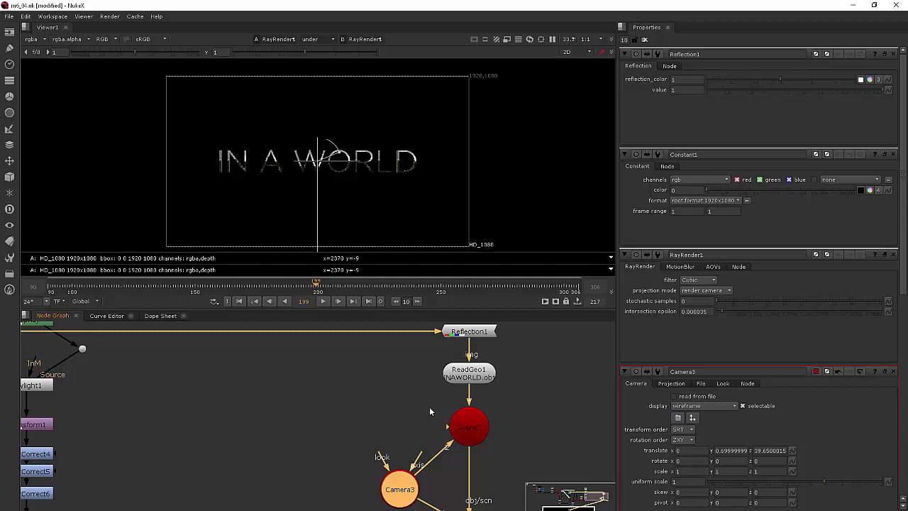
Step: Return the viewer to 3D, add a Light node beside the Scene node and connect it to the scene
left_click(573, 51)
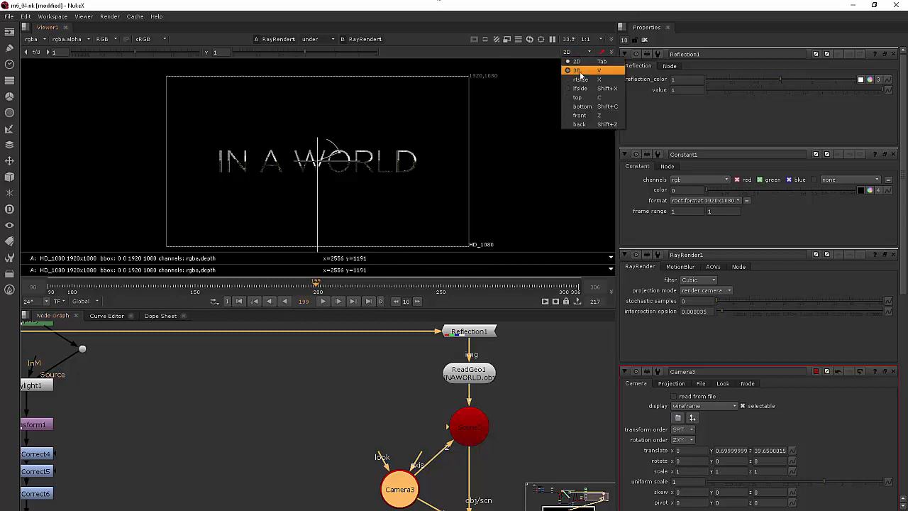
left_click(575, 73)
middle_click_drag(531, 445, 267, 438)
left_click(296, 417)
key("Tab")
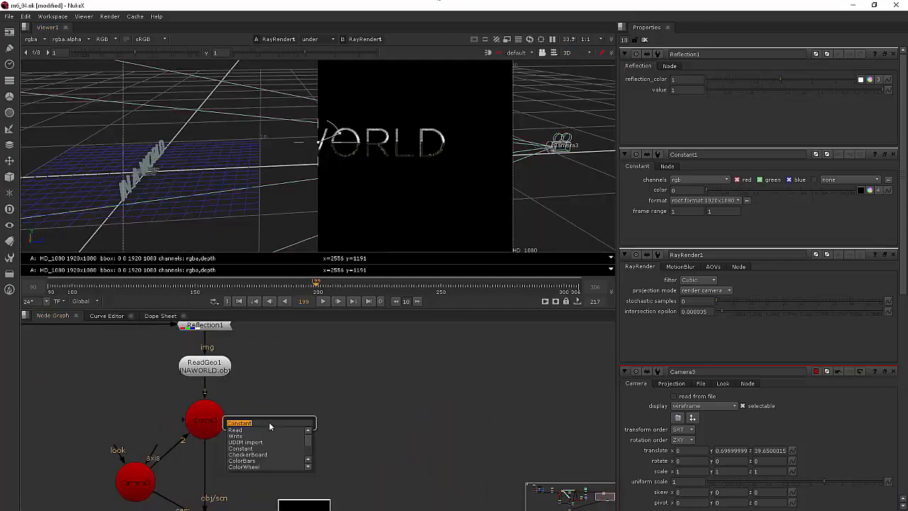
type("light")
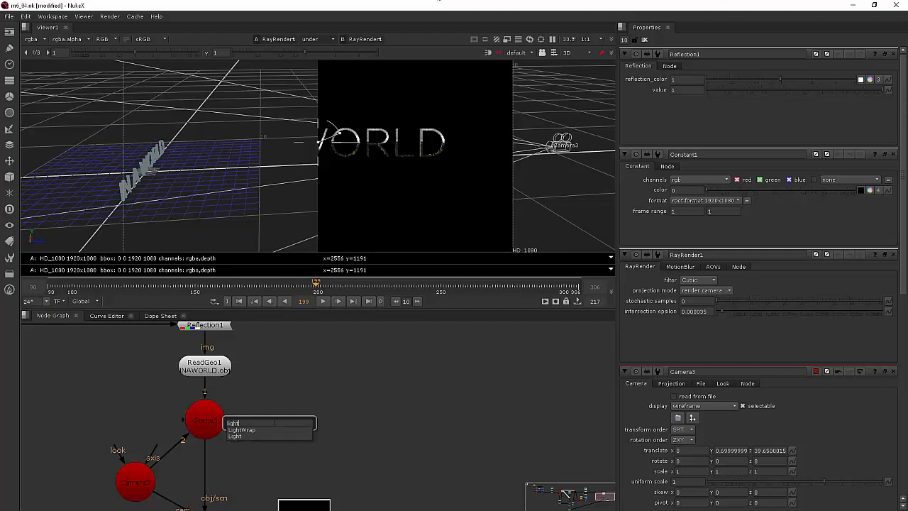
left_click(241, 436)
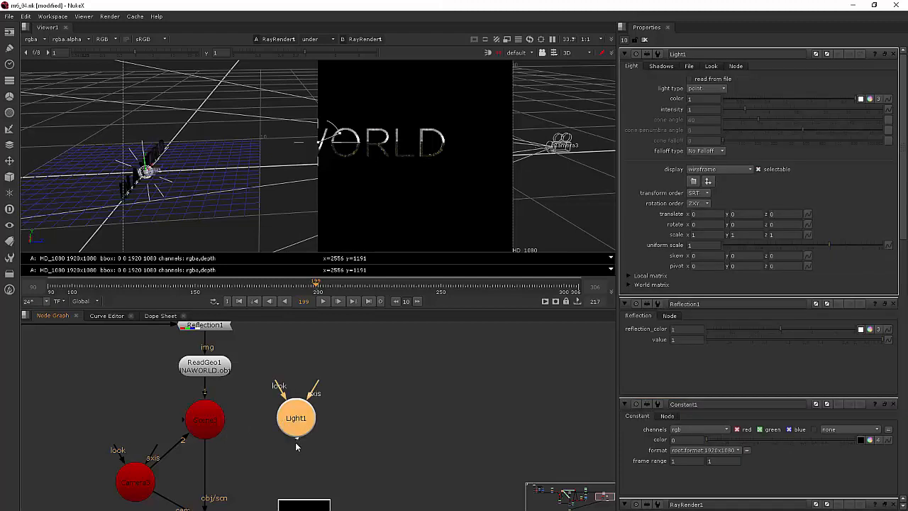
left_click_drag(296, 441, 212, 422)
mouse_move(297, 412)
left_mouse_down()
mouse_move(303, 407)
mouse_move(293, 414)
left_mouse_up()
Step: Move the light above and in front of the text, to about Y 2.82 and Z 2.72, and inspect the 2D render up close
left_click_drag(158, 181, 176, 129)
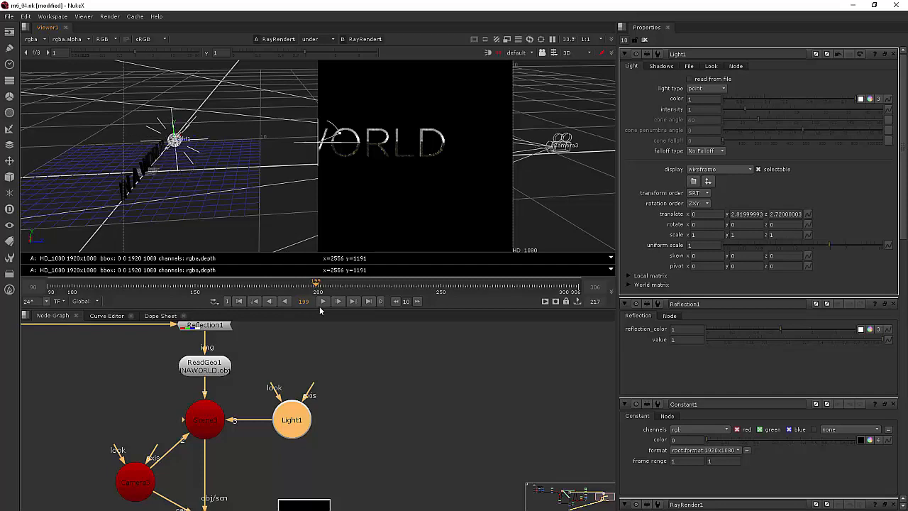
left_click_drag(395, 131, 417, 119, "ctrl")
left_click(578, 52)
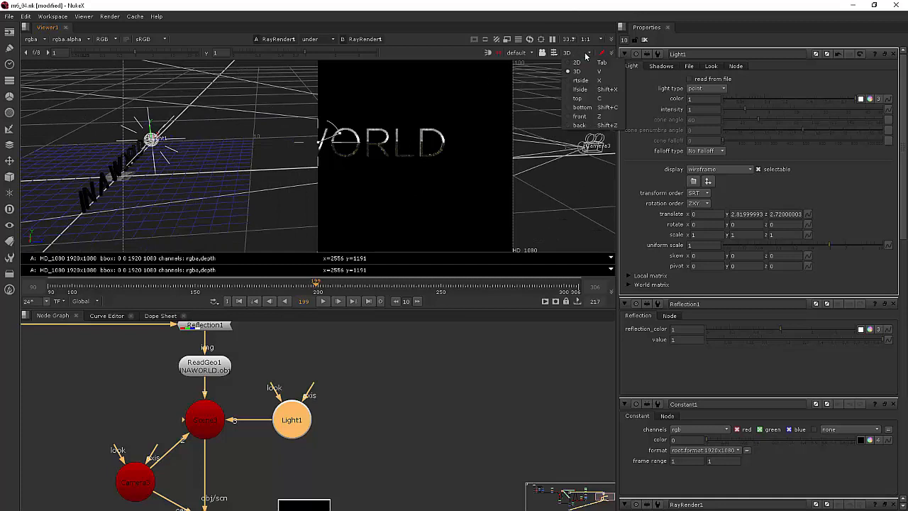
left_click(578, 61)
scroll(367, 152, "up", 6)
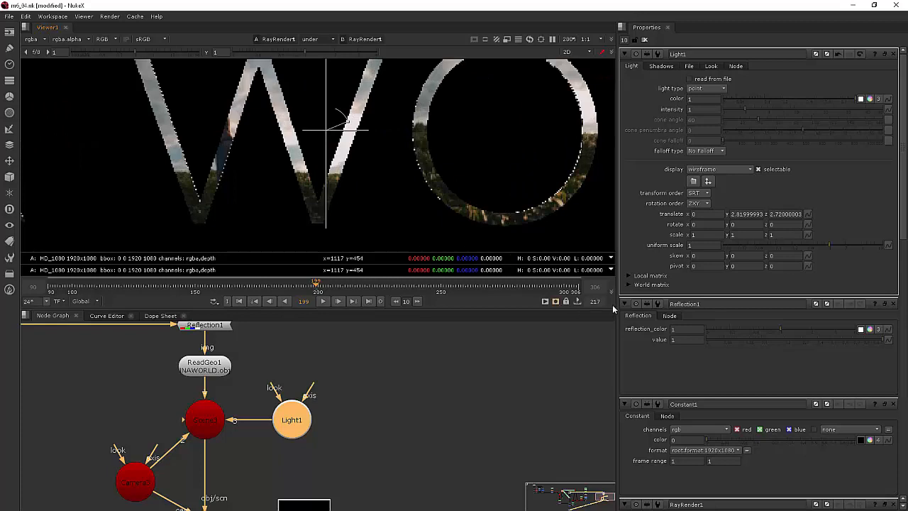
Step: Close the Reflection and Constant properties and set the RayRender node's stochastic samples to 15
left_click(893, 303)
left_click(893, 304)
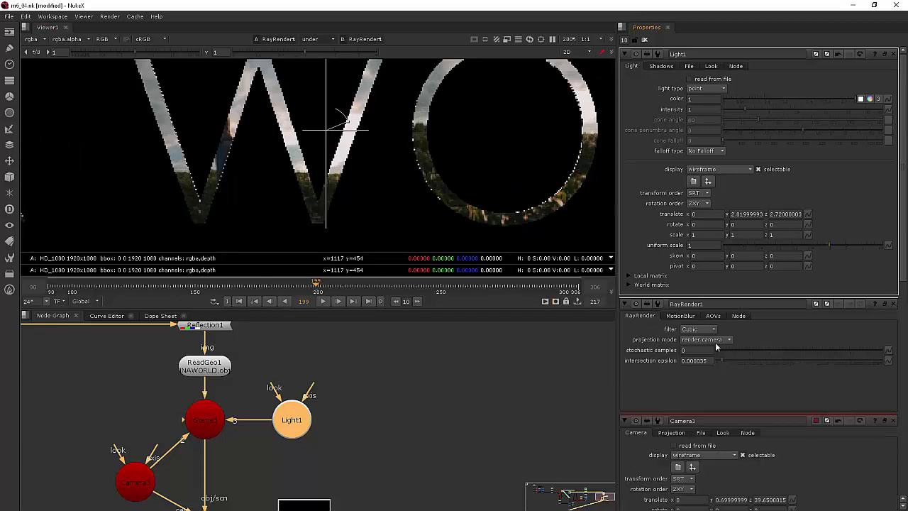
left_click_drag(726, 355, 768, 360)
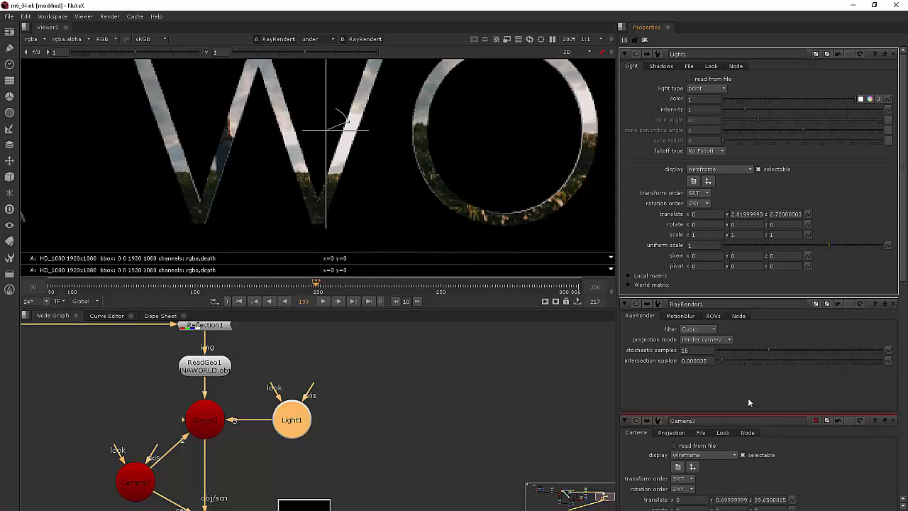
Step: Disable and re-enable the Light node repeatedly to compare its effect on the rendered text
key("d")
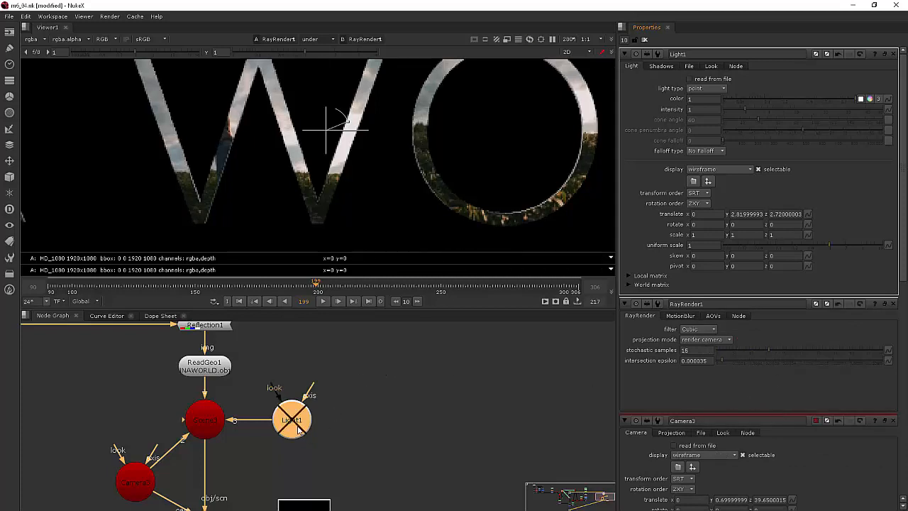
key("d")
key("d")
key("d")
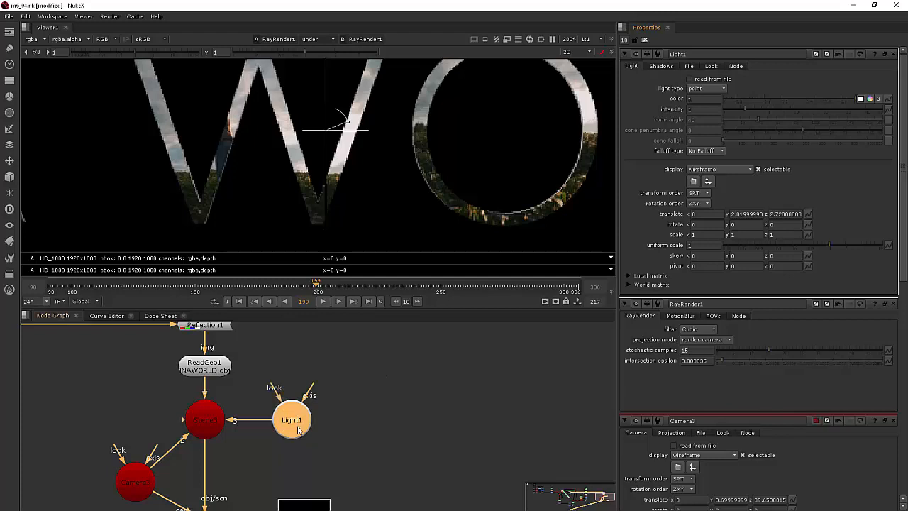
key("d")
key("d")
key("d")
key("d")
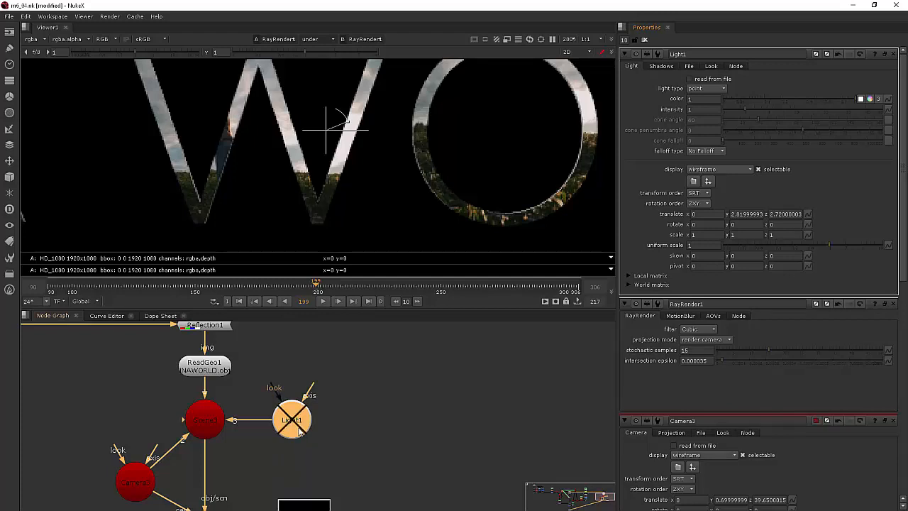
Step: Insert a Phong shader between the Reflection shader and the ReadGeo node, and space the shader nodes apart
middle_click_drag(235, 348, 297, 418)
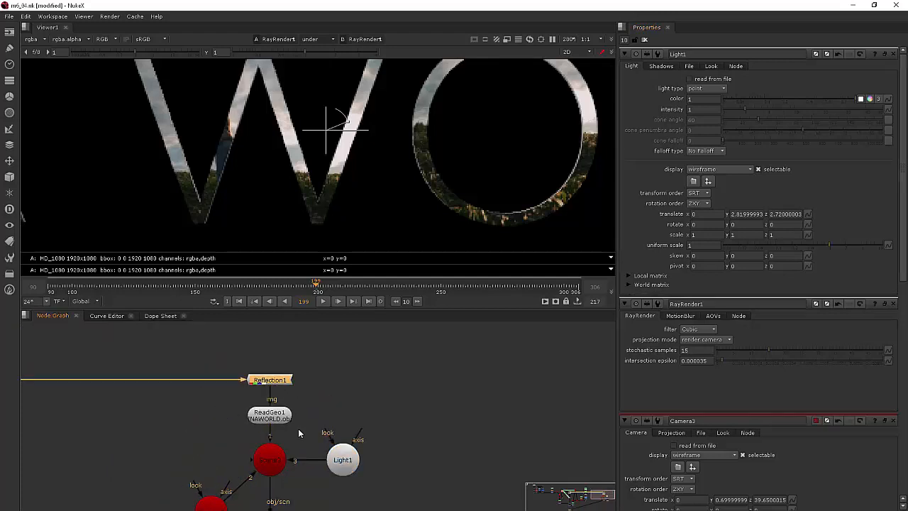
left_click(9, 177)
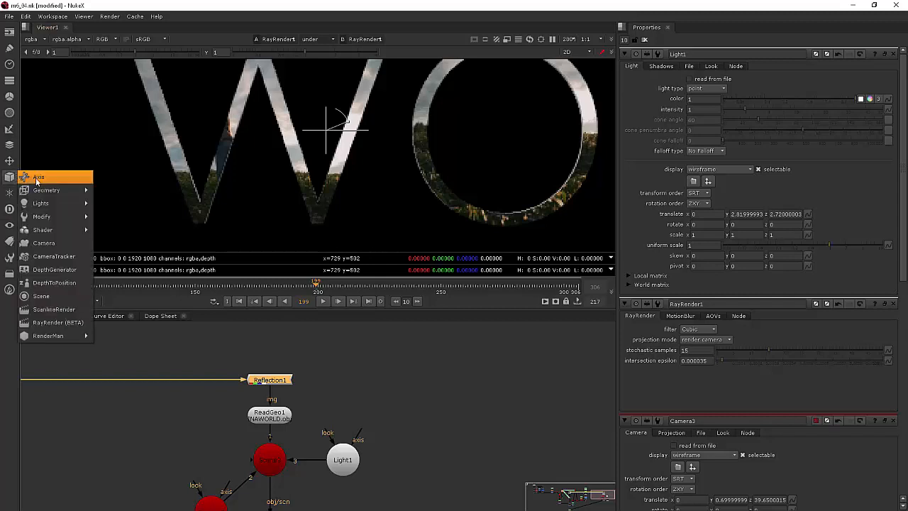
mouse_move(49, 236)
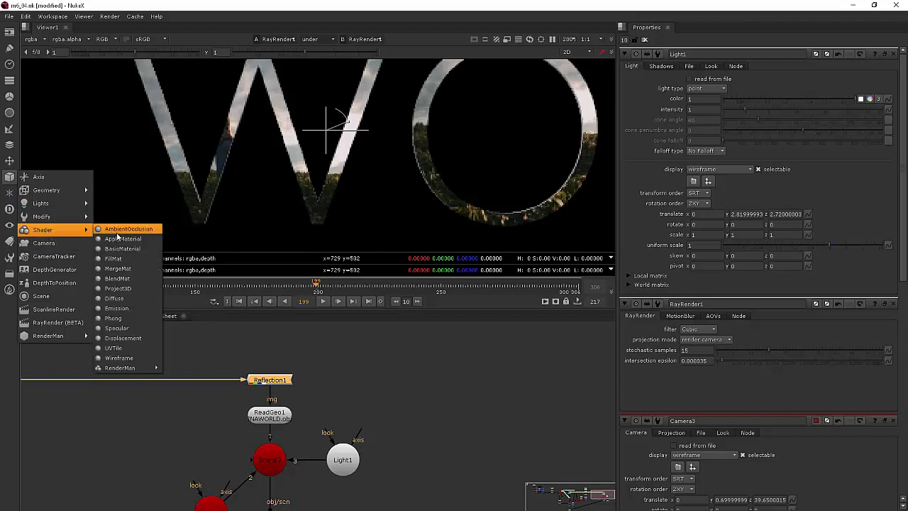
left_click(113, 318)
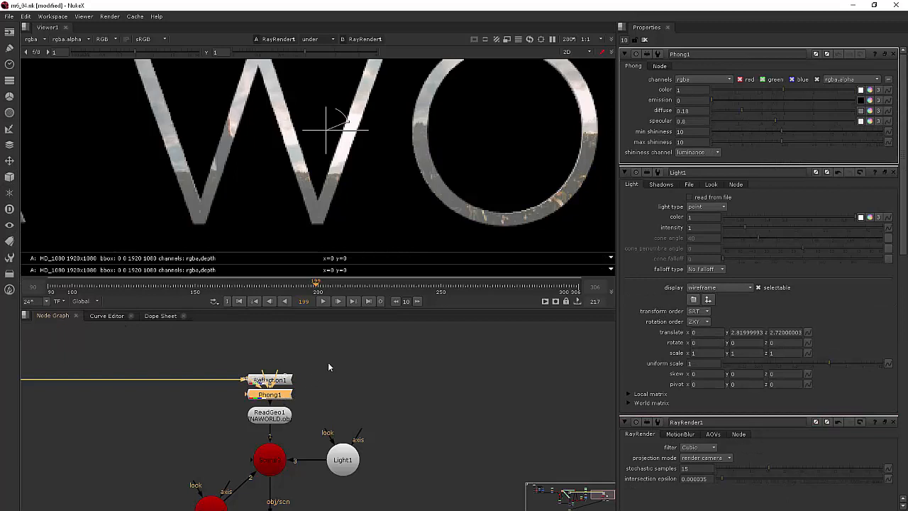
left_click_drag(282, 380, 284, 335)
left_click_drag(271, 399, 273, 377)
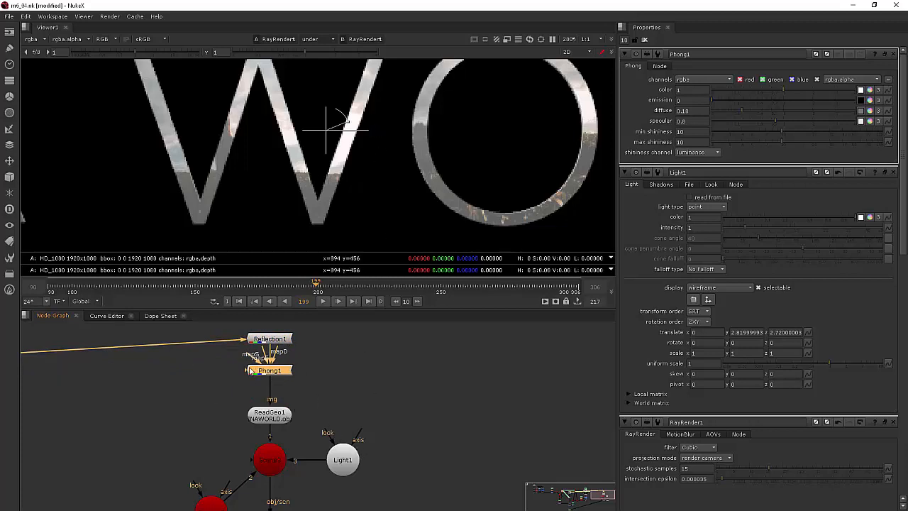
left_click_drag(283, 375, 284, 380)
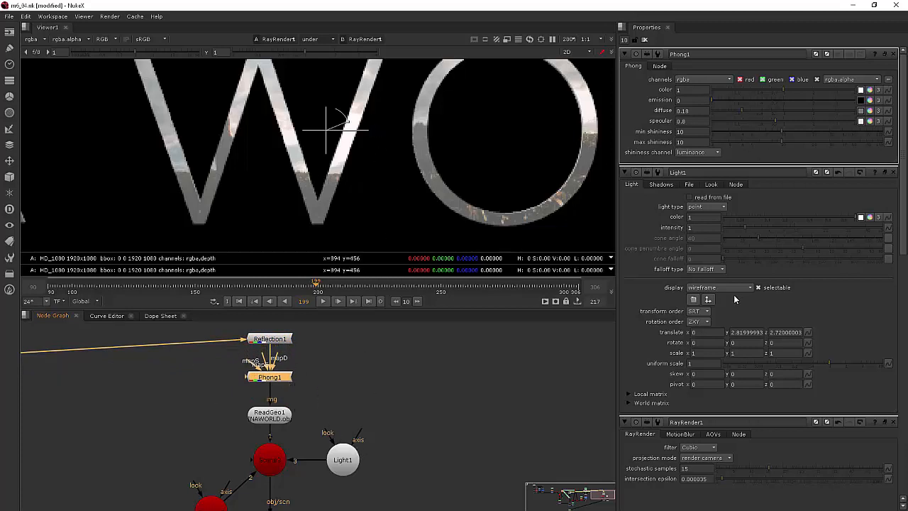
Step: Set the light's intensity to 0.25 and move the Phong node slightly closer to the Reflection node
mouse_move(740, 228)
left_mouse_down()
mouse_move(715, 227)
mouse_move(832, 228)
mouse_move(732, 228)
left_mouse_up()
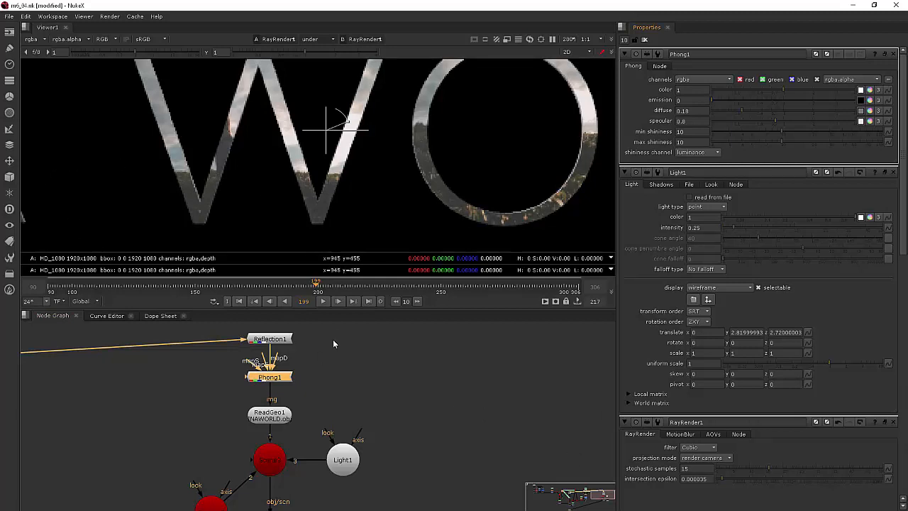
left_click_drag(289, 374, 289, 368)
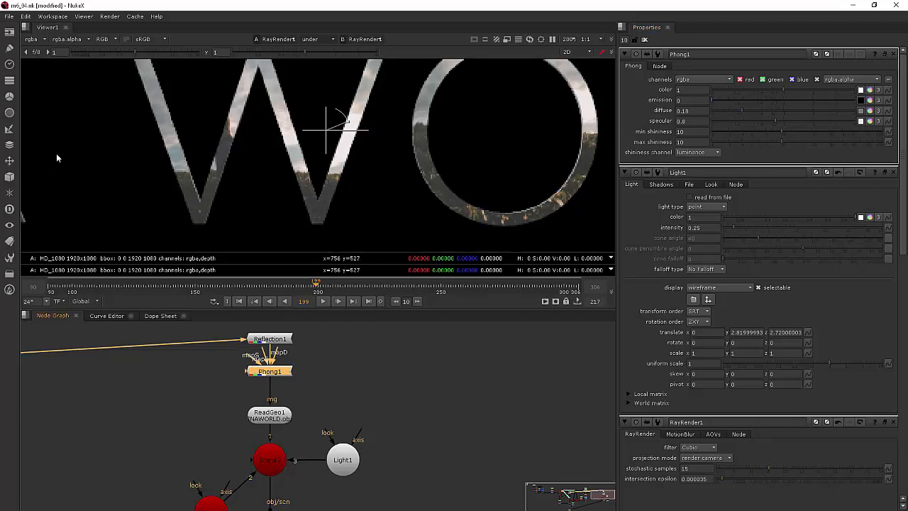
Step: Insert an AmbientOcclusion shader between the Phong and ReadGeo nodes, and move ReadGeo slightly down to space the nodes apart
left_click(10, 177)
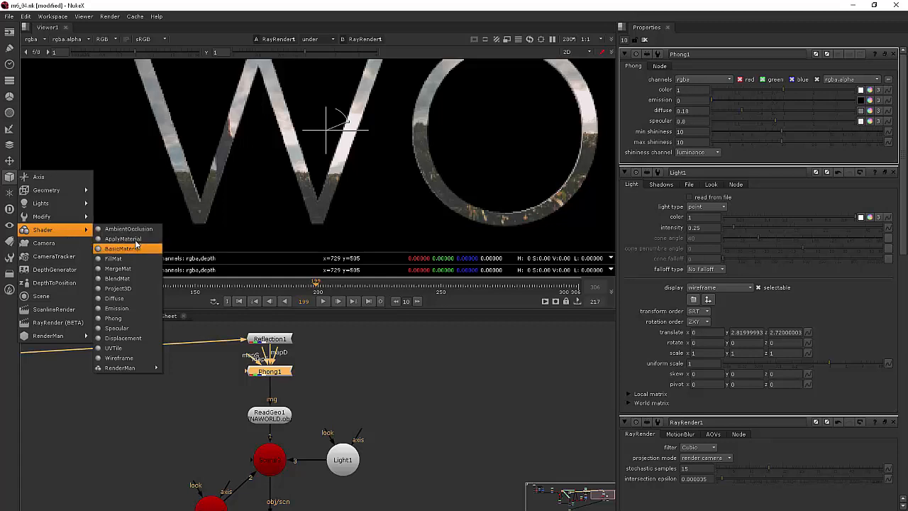
left_click(135, 229)
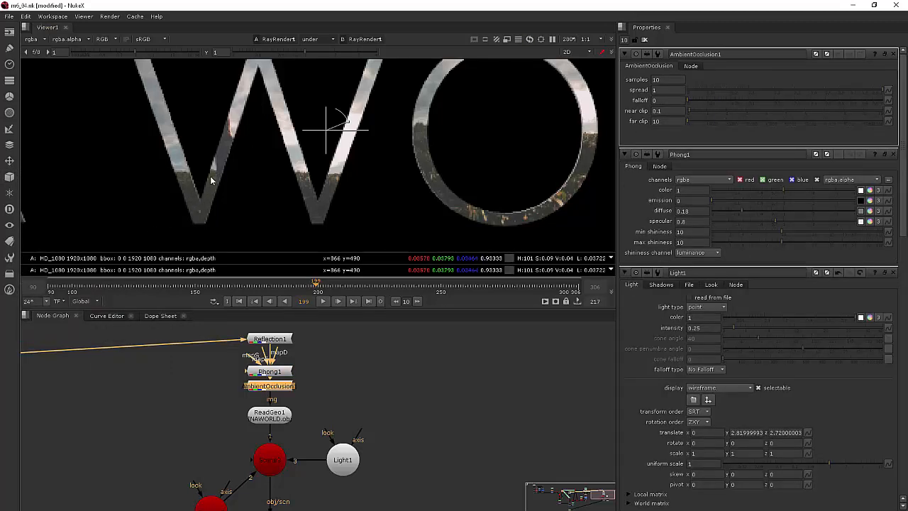
left_click_drag(273, 390, 268, 429)
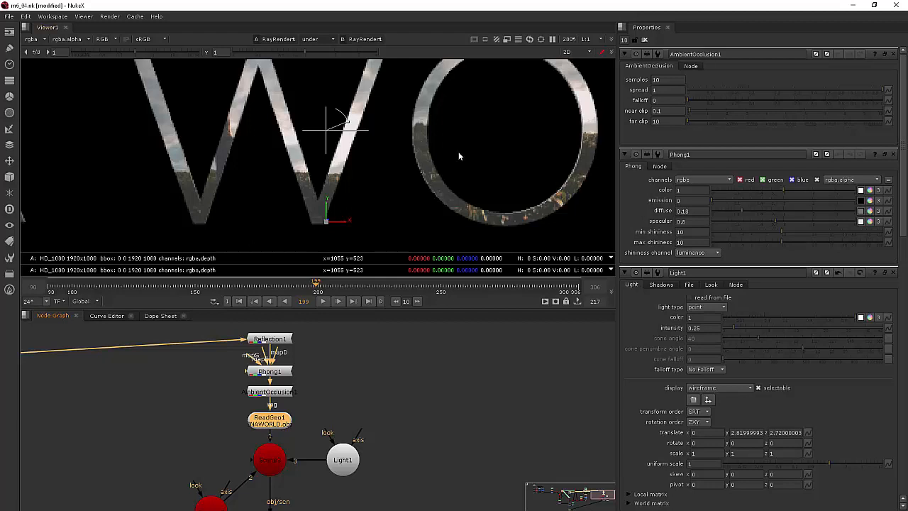
scroll(398, 72, "down", 3)
scroll(369, 157, "down", 4)
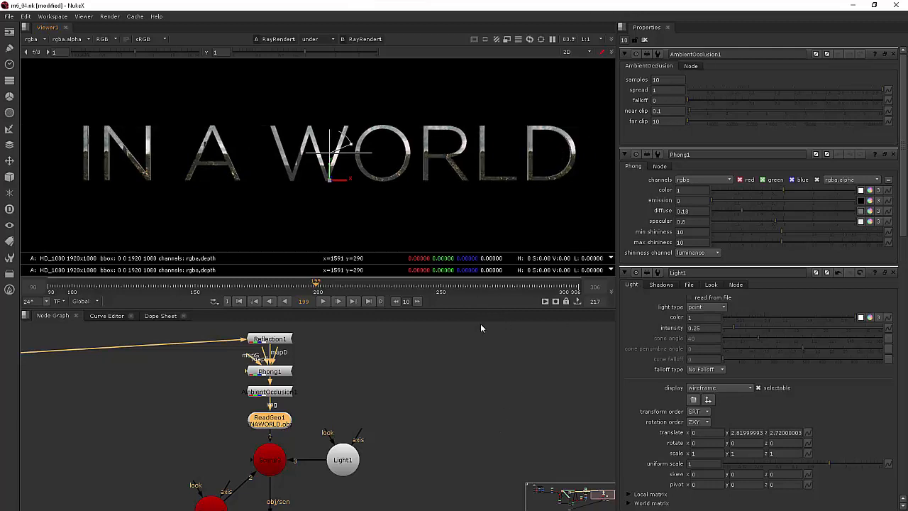
Step: Set the light's intensity to 0 at frame 90 and key it there
left_click_drag(68, 287, 49, 290)
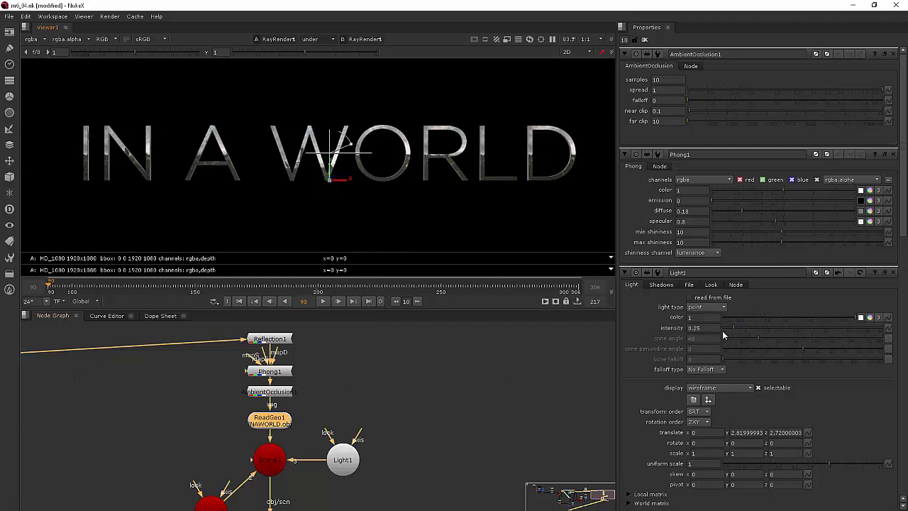
left_click_drag(731, 324, 728, 328)
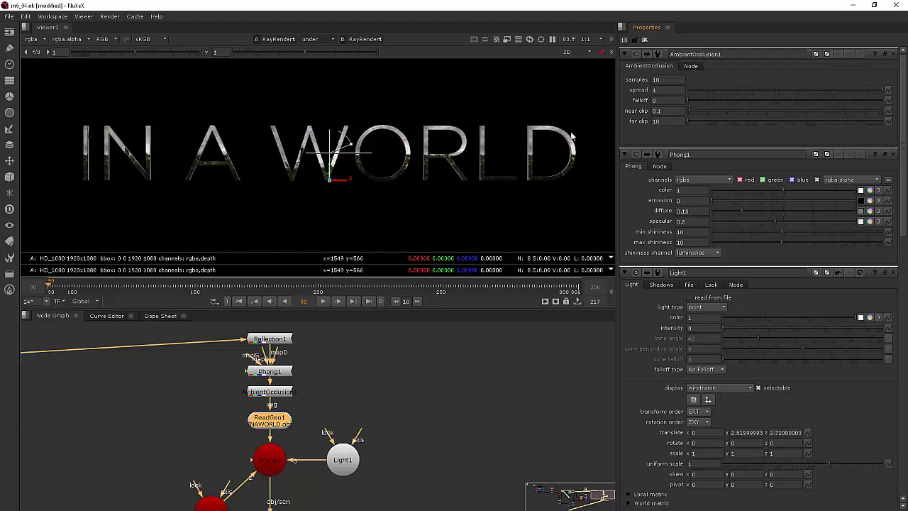
right_click(704, 327)
left_click(730, 333)
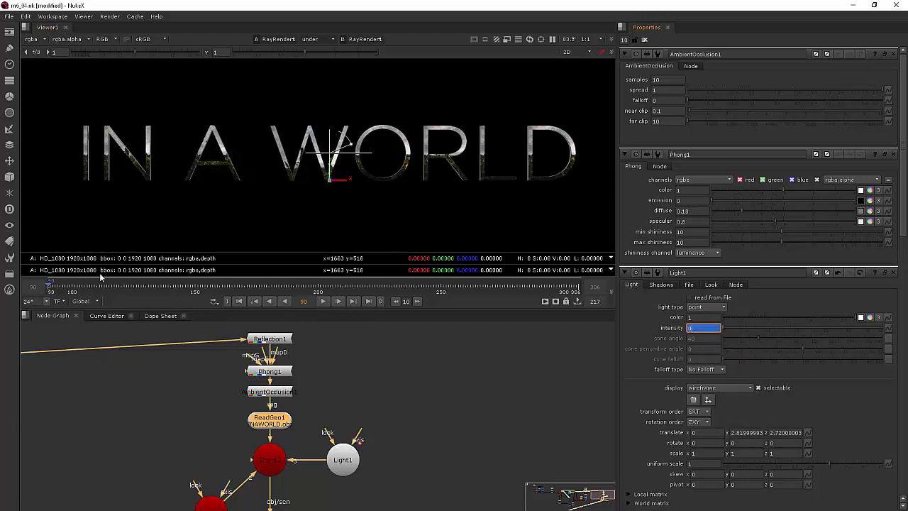
Step: Set the light's intensity to 1 at frame 180 to animate it brightening
left_click(266, 284)
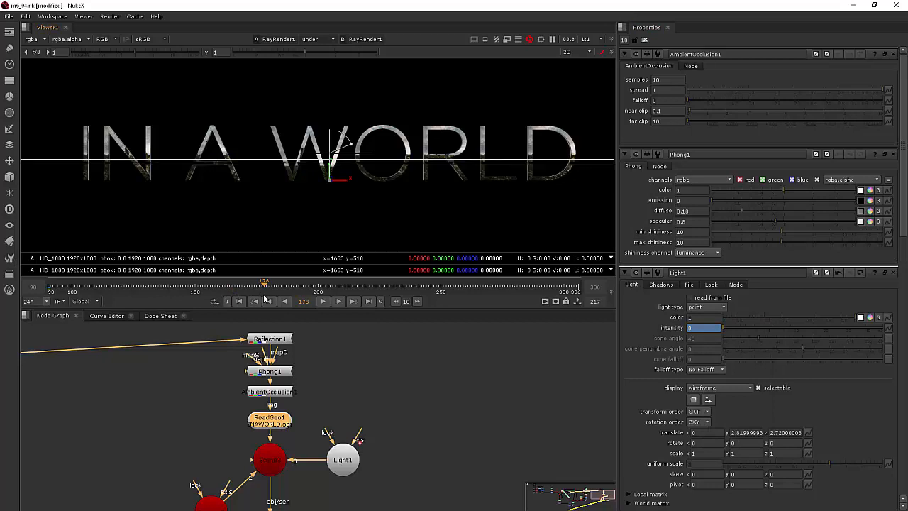
left_click_drag(268, 299, 272, 298)
left_click(272, 298)
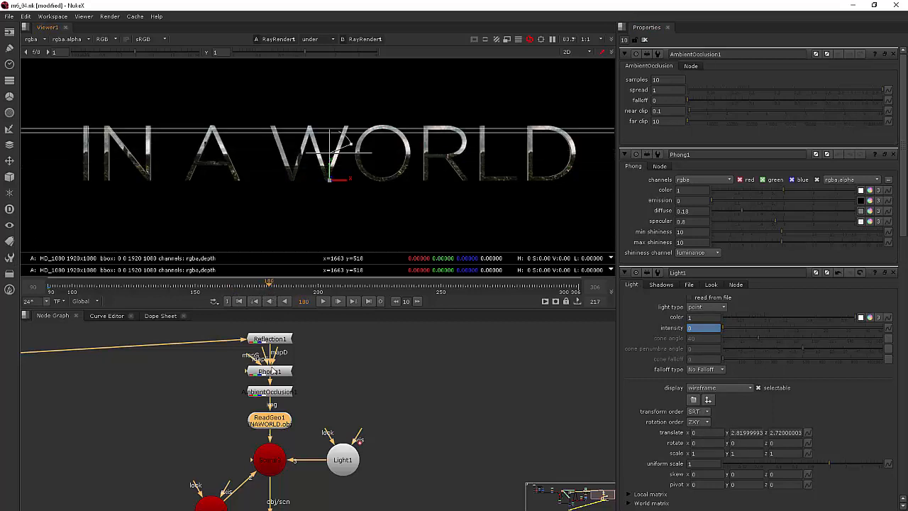
type("1.15")
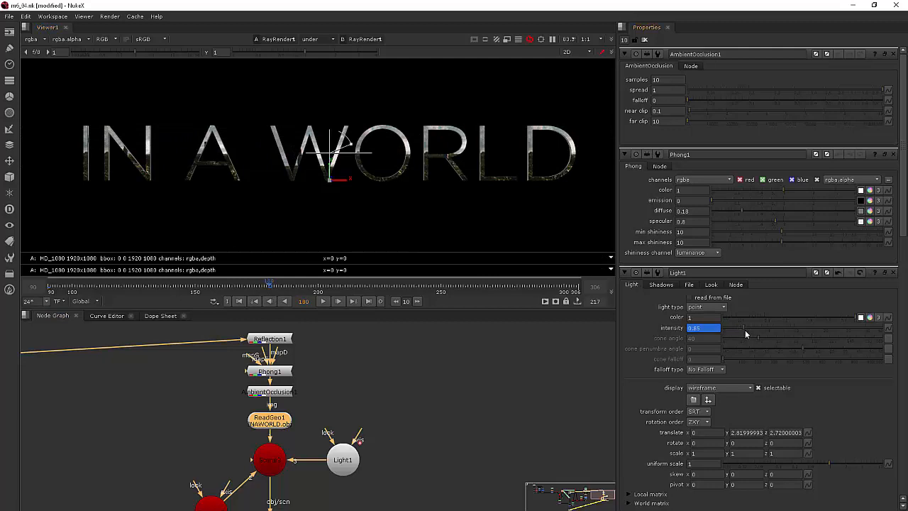
key("Return")
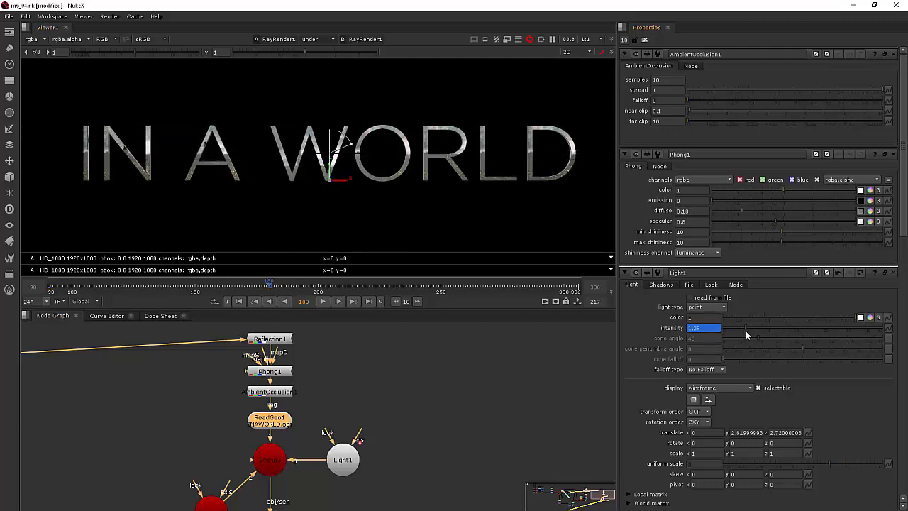
type("1")
key("Return")
Step: Move the light above the first letter of the text, to about -5.93 in X and 2.34 in Y
right_click(757, 382)
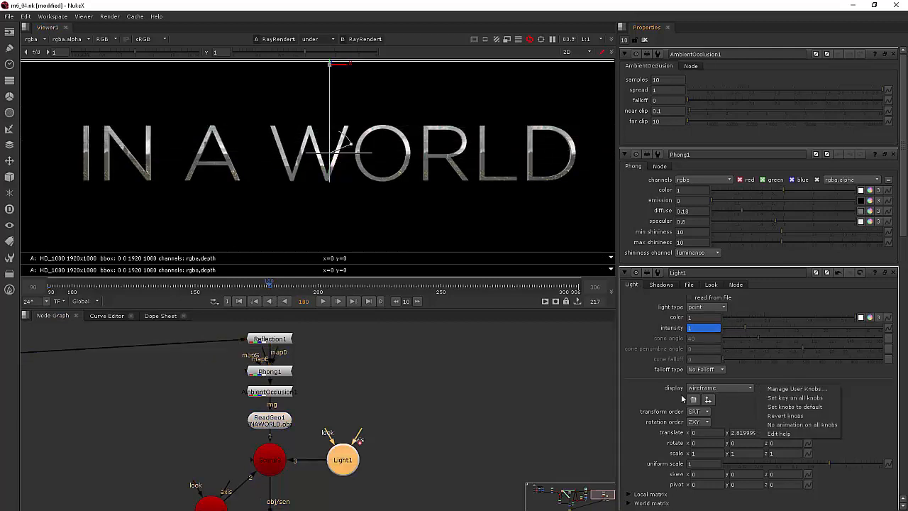
left_click(649, 326)
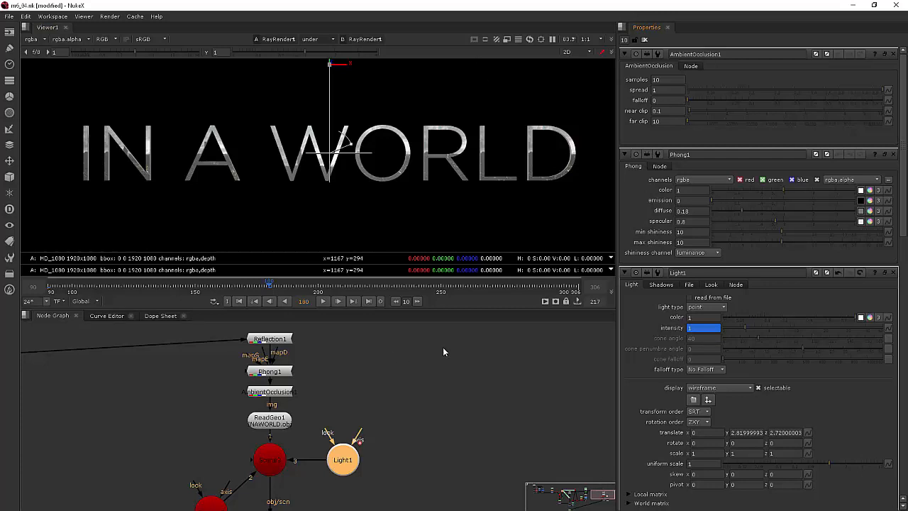
left_click_drag(347, 64, 100, 78)
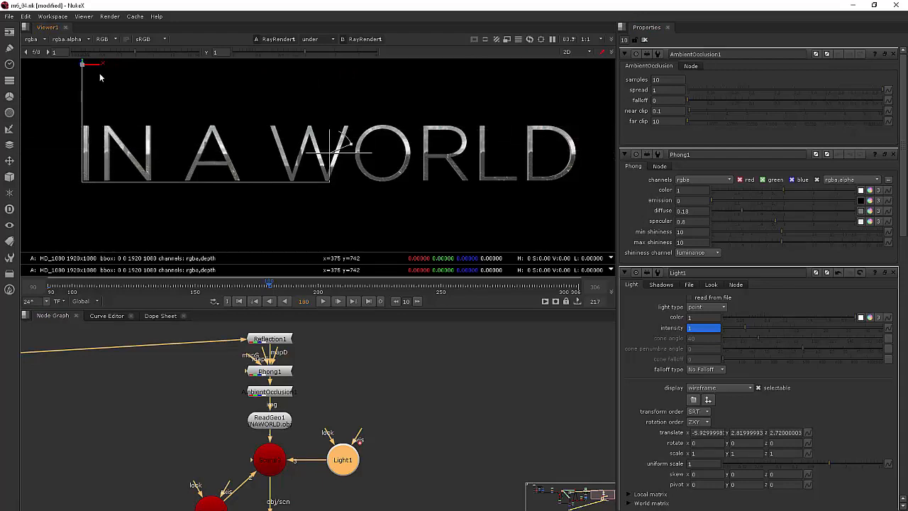
middle_click_drag(95, 96, 119, 145)
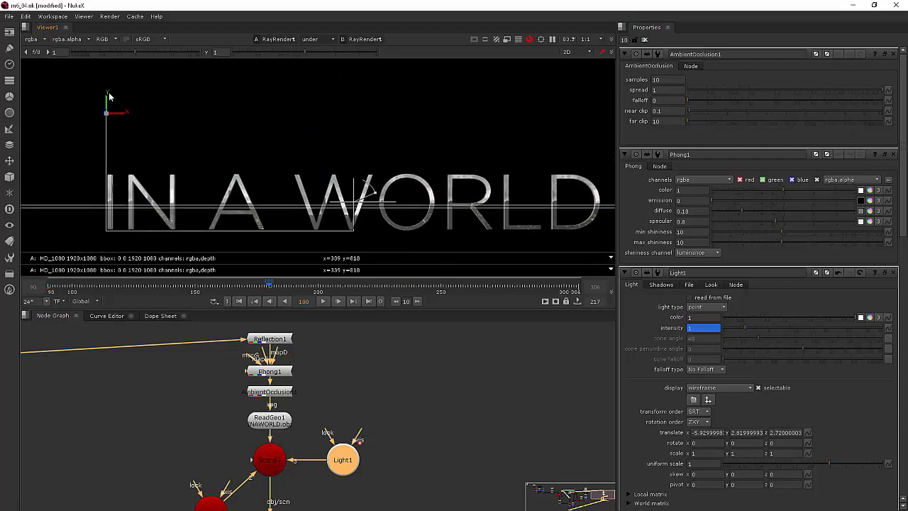
left_click_drag(108, 97, 112, 116)
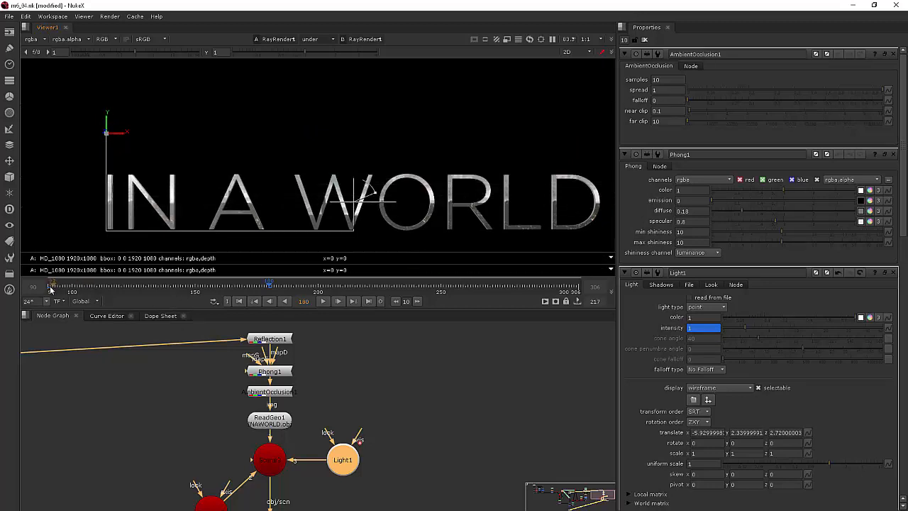
Step: Key the light's X translation at frame 90 and move the light to about 5.91 in X at frame 180
left_click_drag(52, 288, 47, 290)
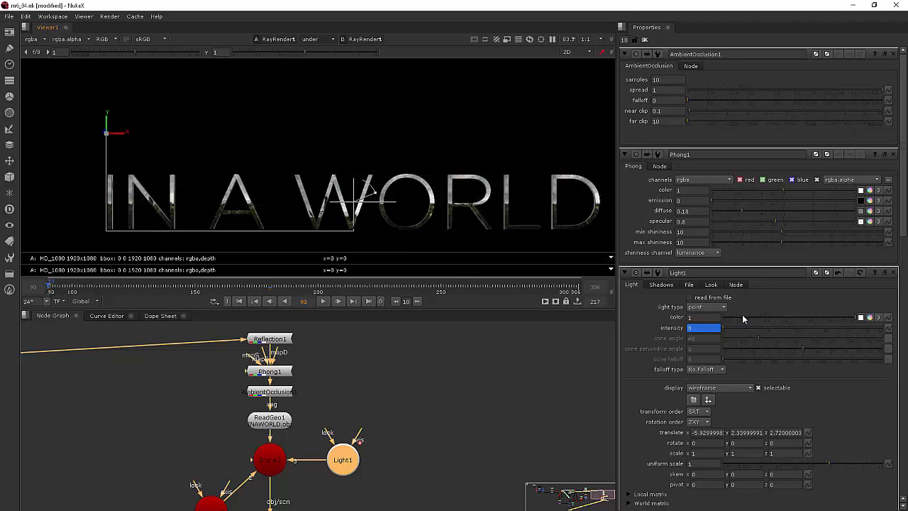
right_click(713, 433)
left_click(738, 322)
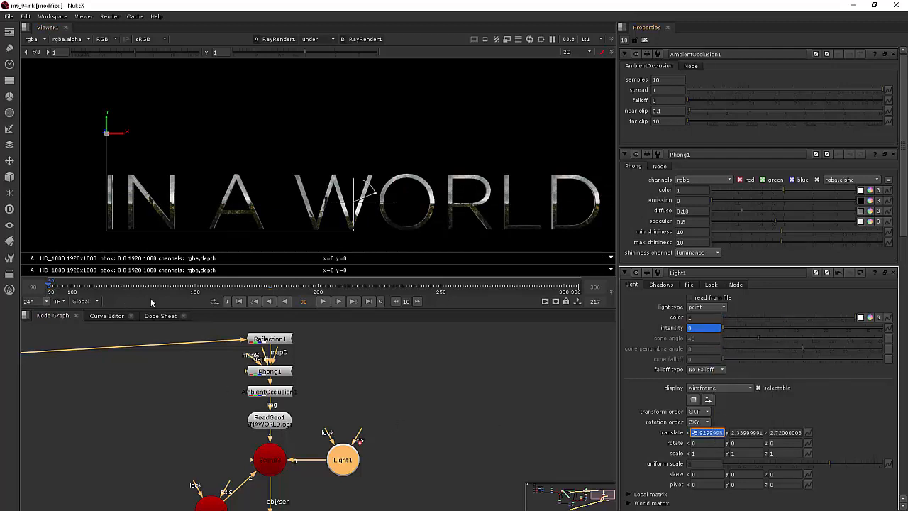
left_click(270, 290)
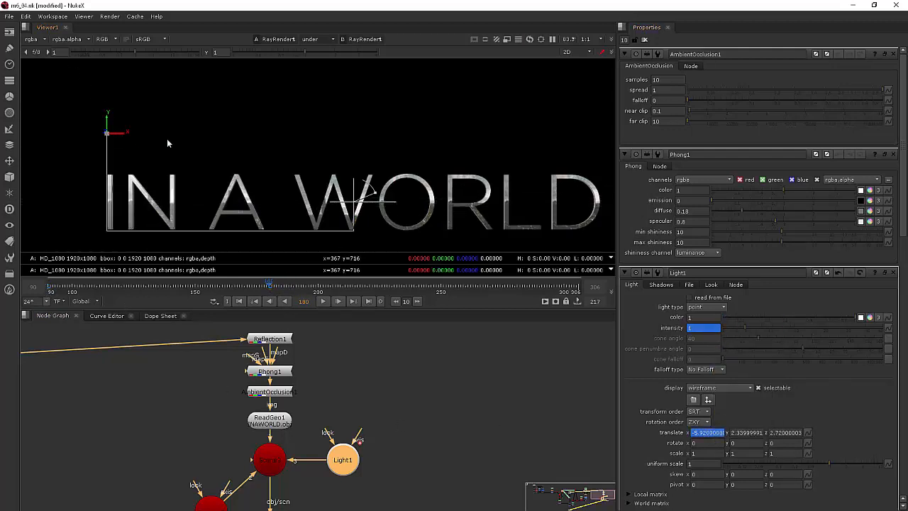
left_click_drag(168, 140, 514, 143)
middle_click_drag(443, 142, 218, 151)
left_click_drag(289, 144, 390, 155)
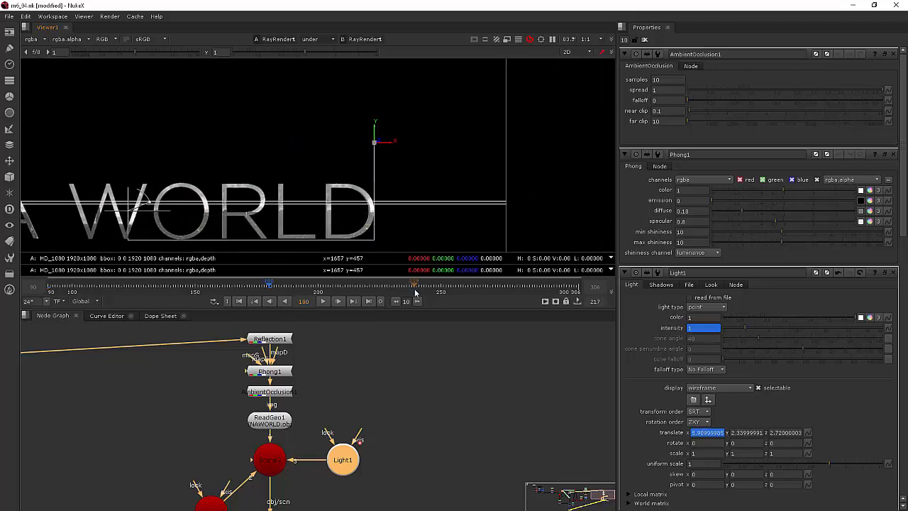
Step: Play back the light animation with the letter D close up to examine its reflections and edge shading
scroll(408, 181, "up", 5)
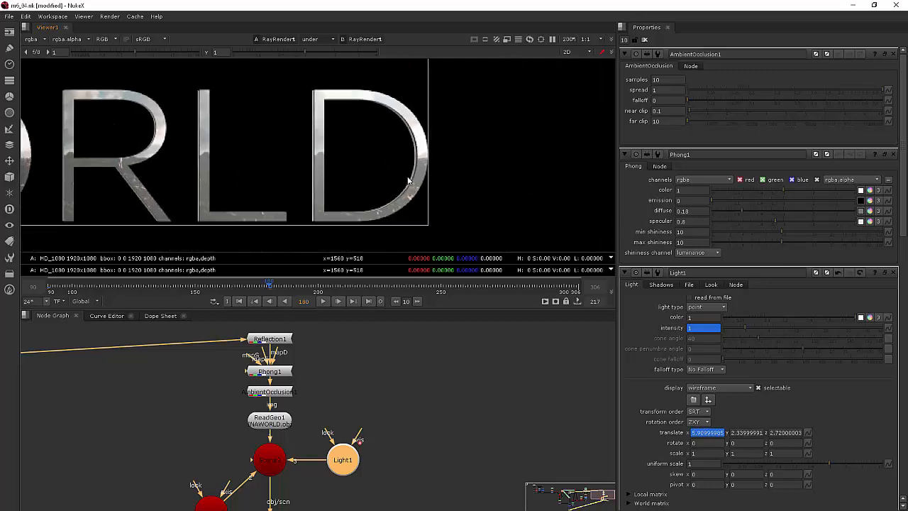
scroll(410, 179, "up", 5)
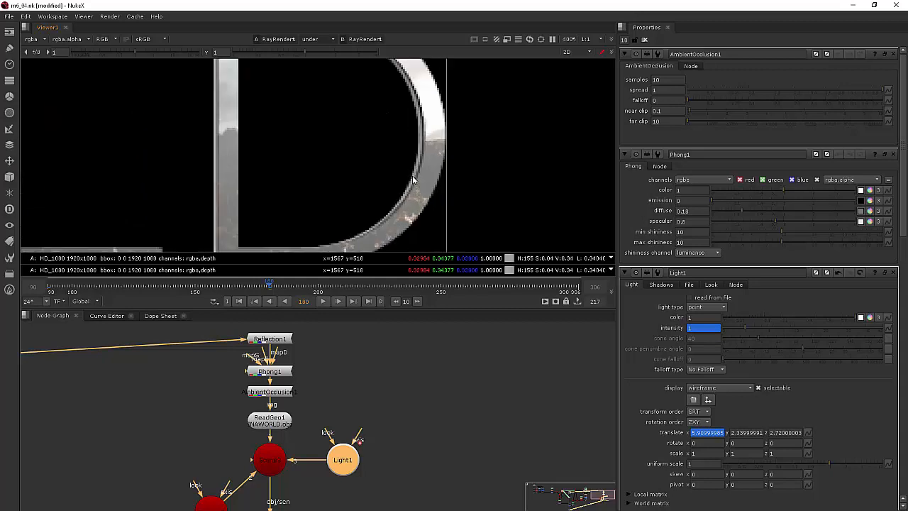
left_click(174, 287)
left_click(321, 301)
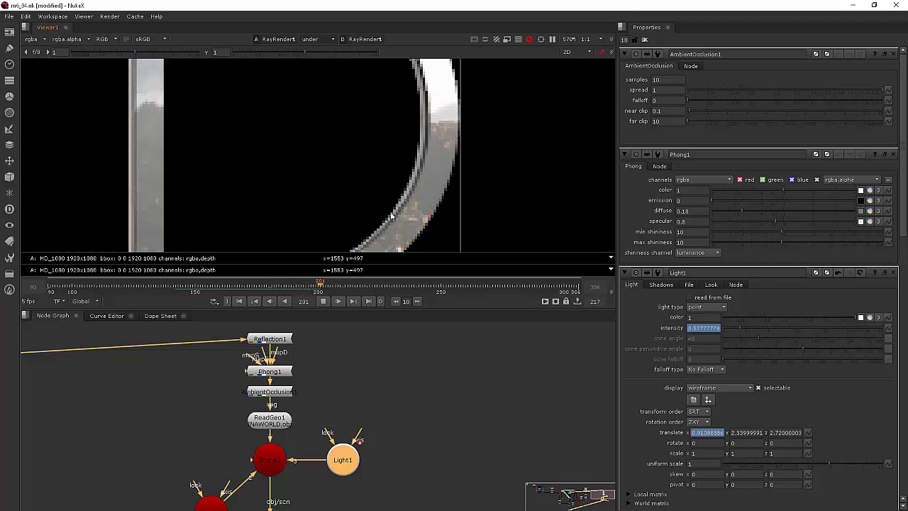
left_click(174, 292)
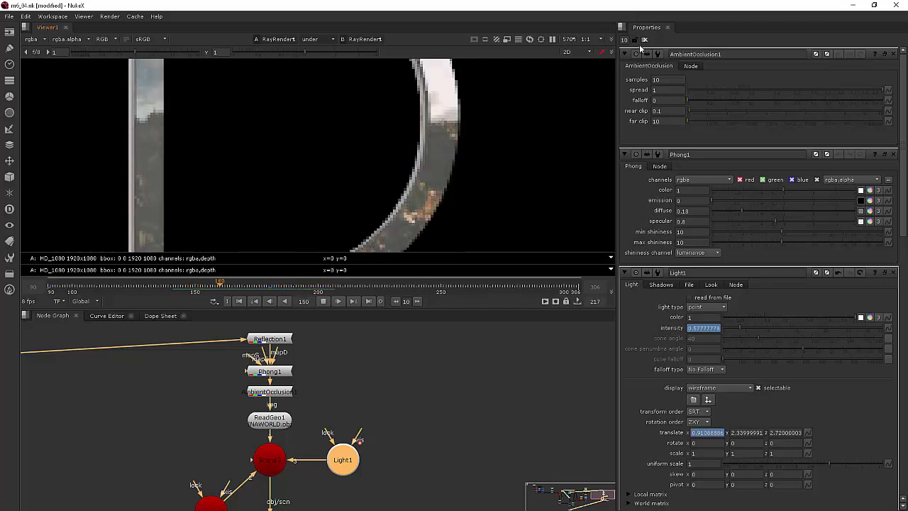
Step: Close all open node properties and replay the animation from frame 90
left_click(644, 40)
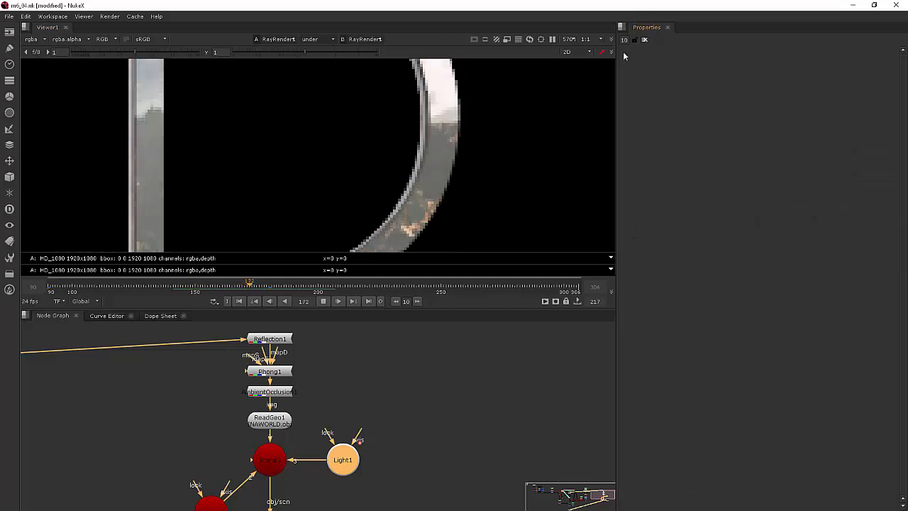
left_click(49, 292)
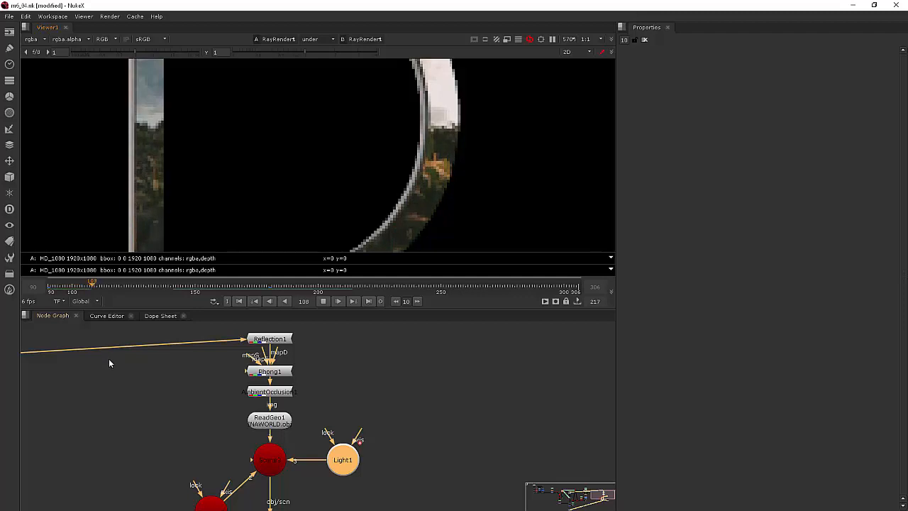
left_click(50, 292)
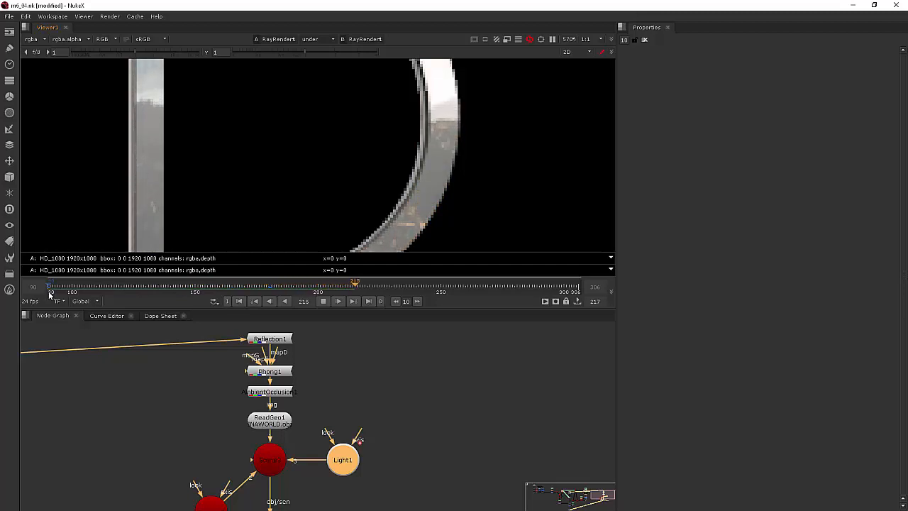
Step: Examine the playback across the whole IN A WORLD text and deselect the Light node
scroll(292, 154, "down", 4)
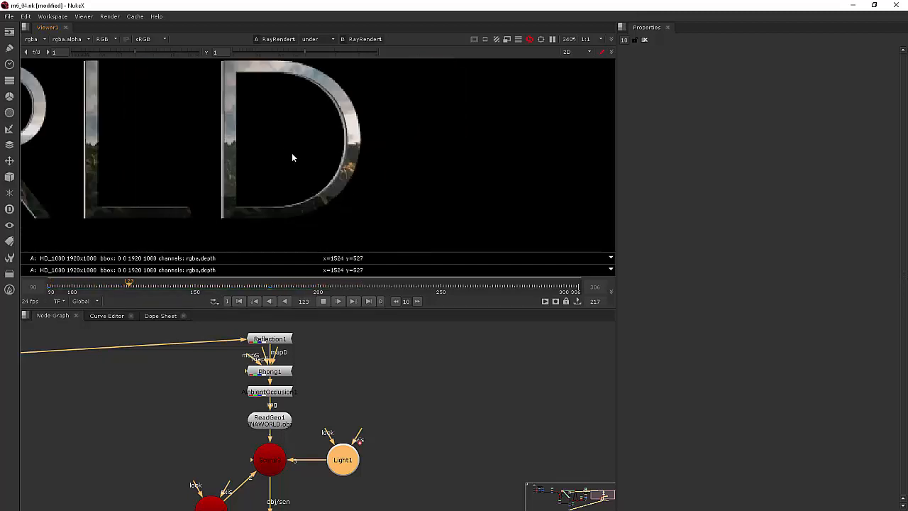
scroll(292, 153, "down", 3)
middle_click_drag(228, 151, 463, 167)
scroll(405, 154, "down", 3)
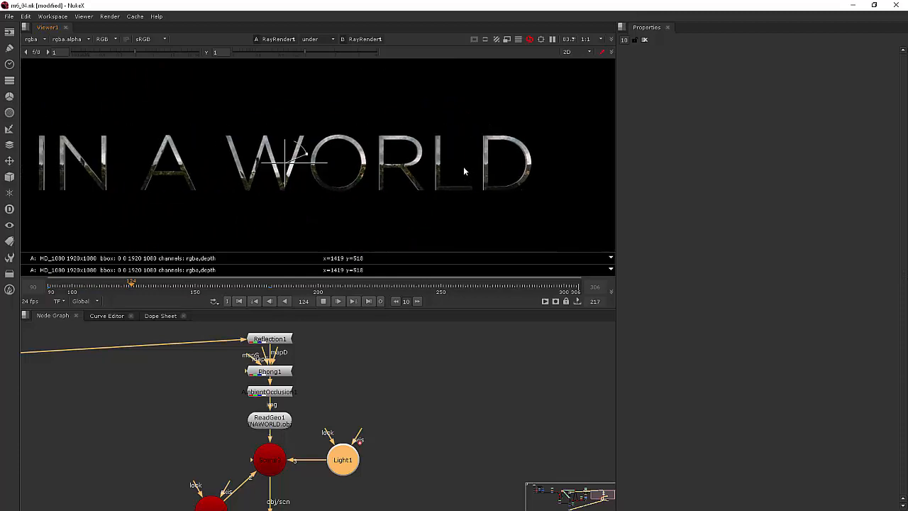
scroll(463, 166, "down", 2)
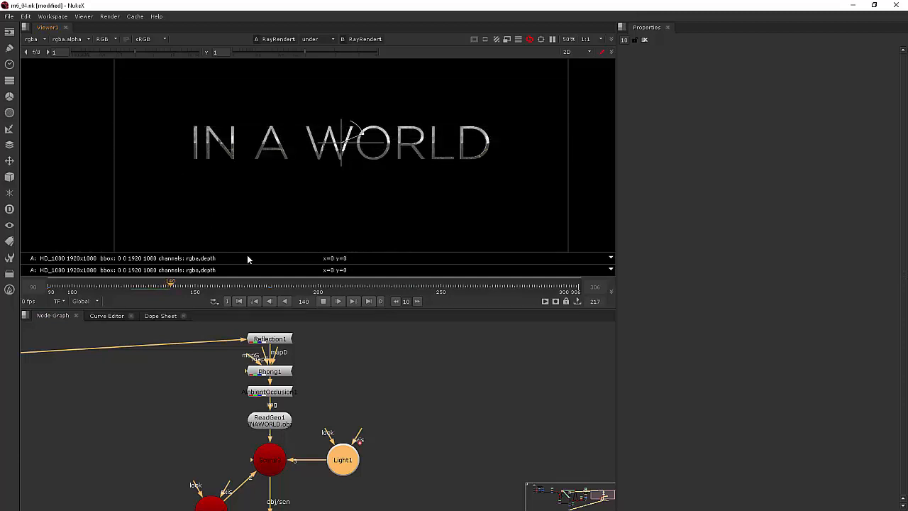
left_click(451, 406)
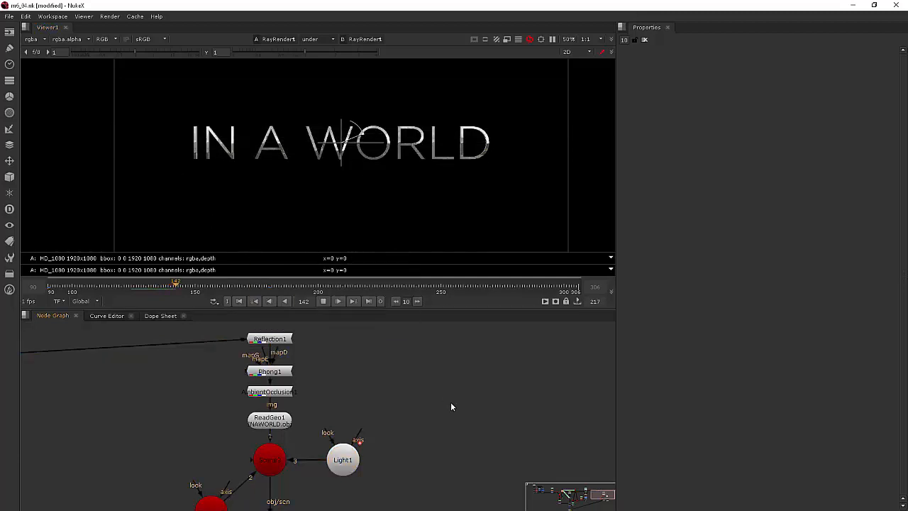